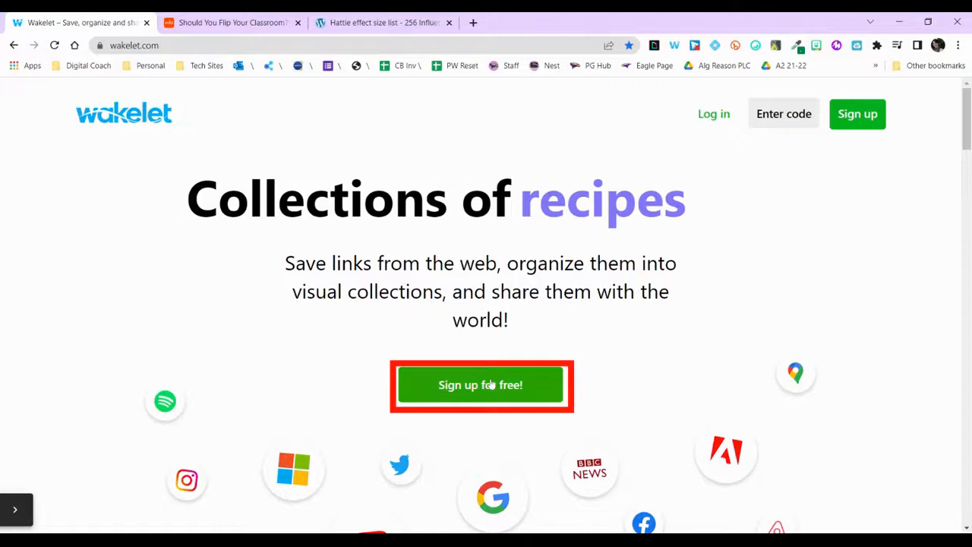
# Log in to Wakelet with a Google account and browse the 23 collections on the dashboard
pyautogui.click(714, 117)
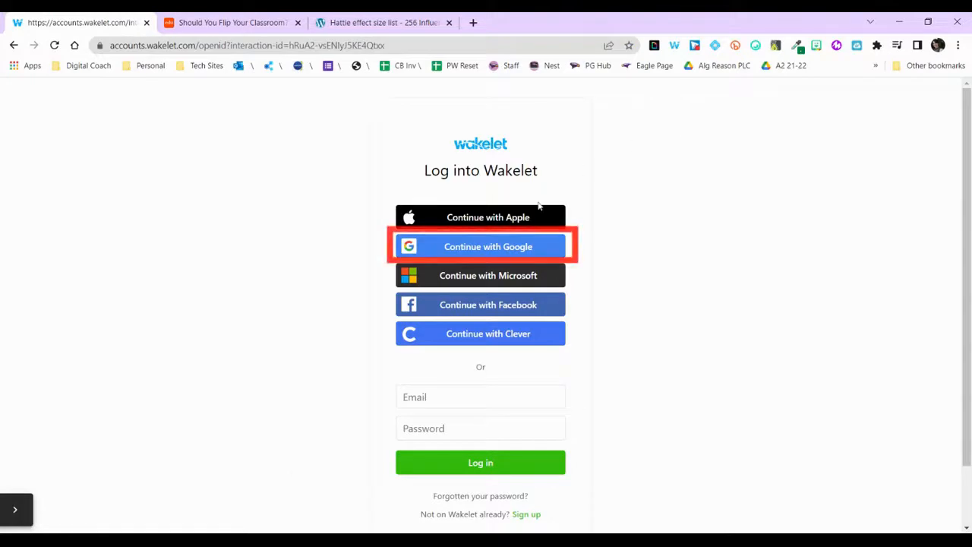
pyautogui.click(503, 251)
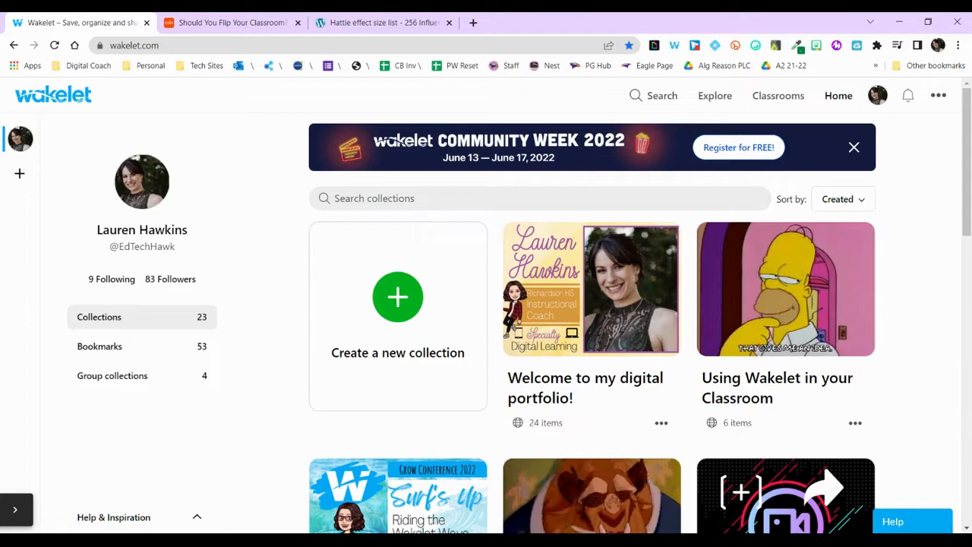
pyautogui.scroll(-1, 902, 289)
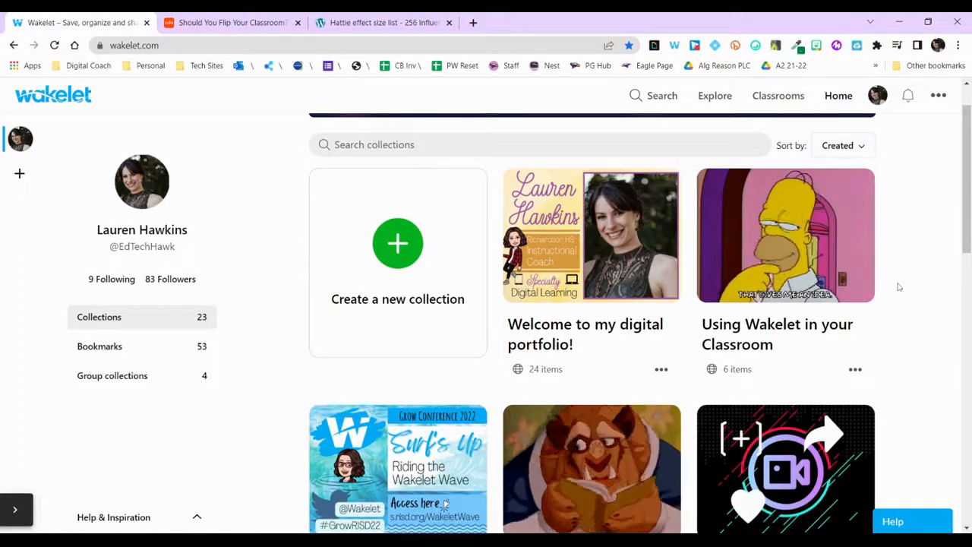
pyautogui.scroll(-2, 901, 289)
pyautogui.scroll(-2, 899, 286)
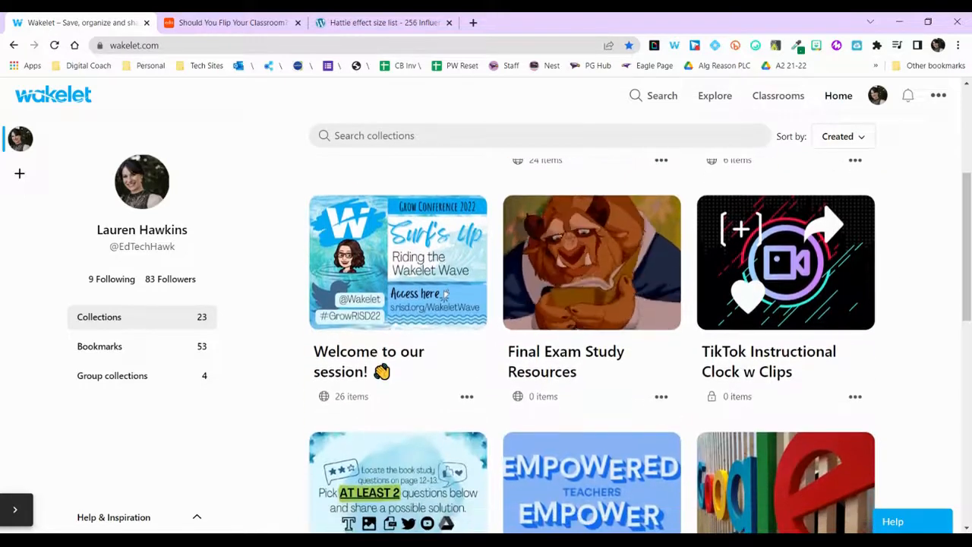
pyautogui.scroll(-2, 593, 342)
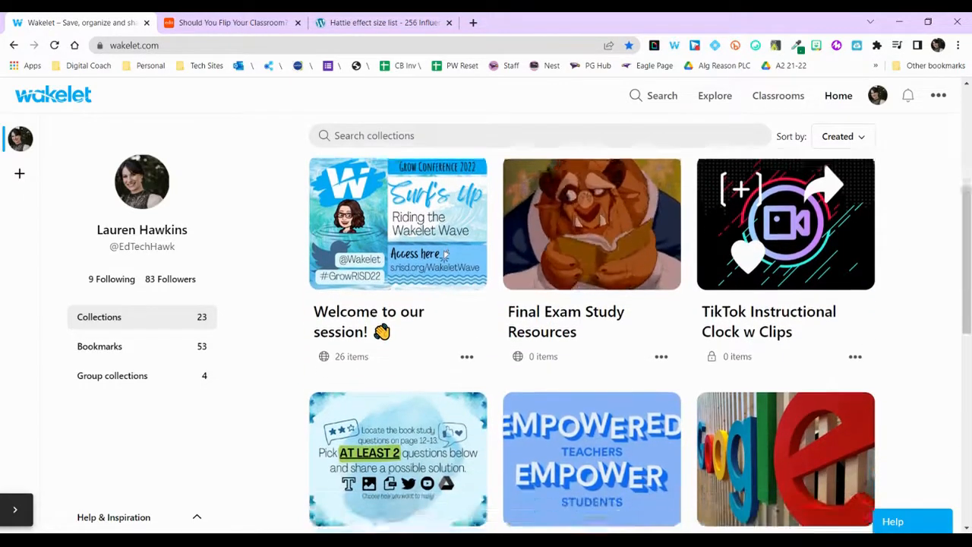
pyautogui.scroll(-2, 445, 215)
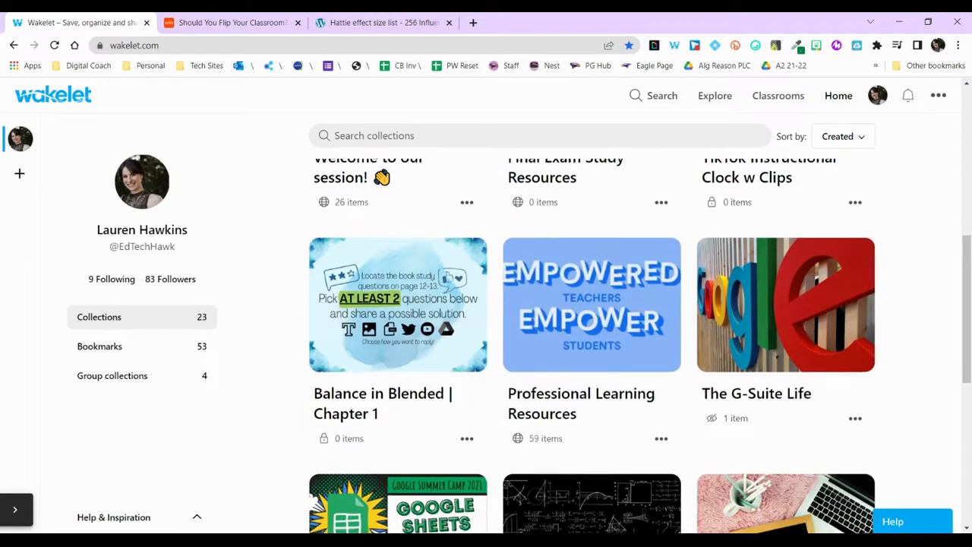
pyautogui.moveTo(352, 357)
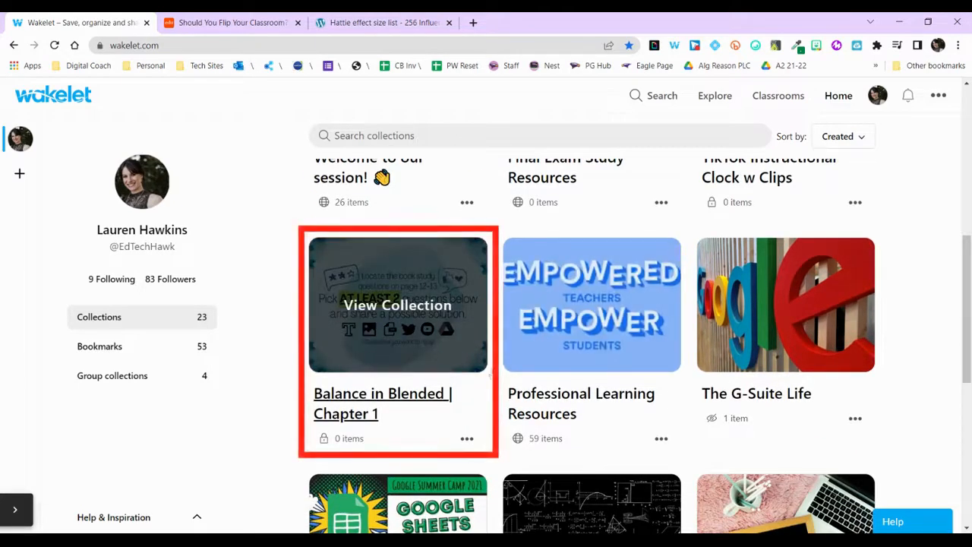
pyautogui.moveTo(592, 352)
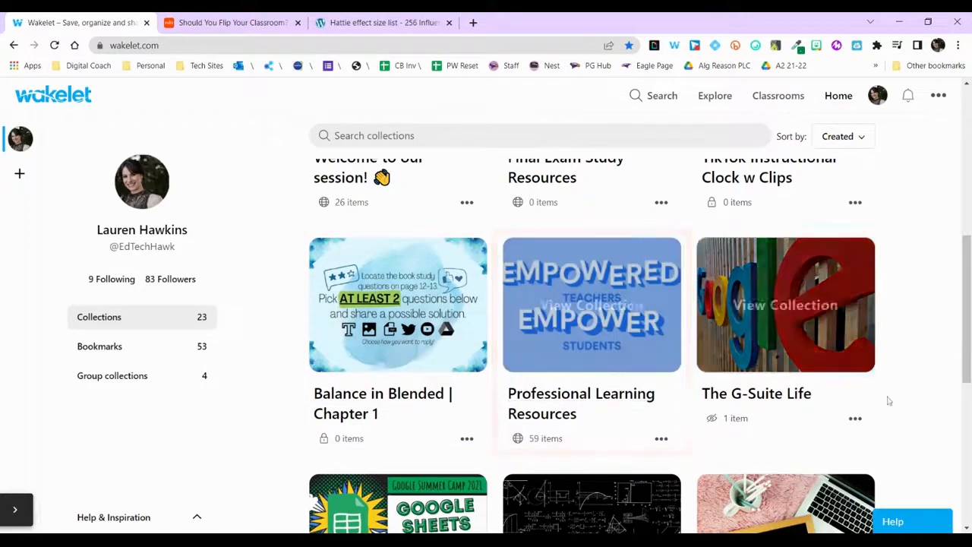
pyautogui.scroll(-2, 895, 404)
pyautogui.scroll(-3, 895, 405)
pyautogui.scroll(6, 892, 402)
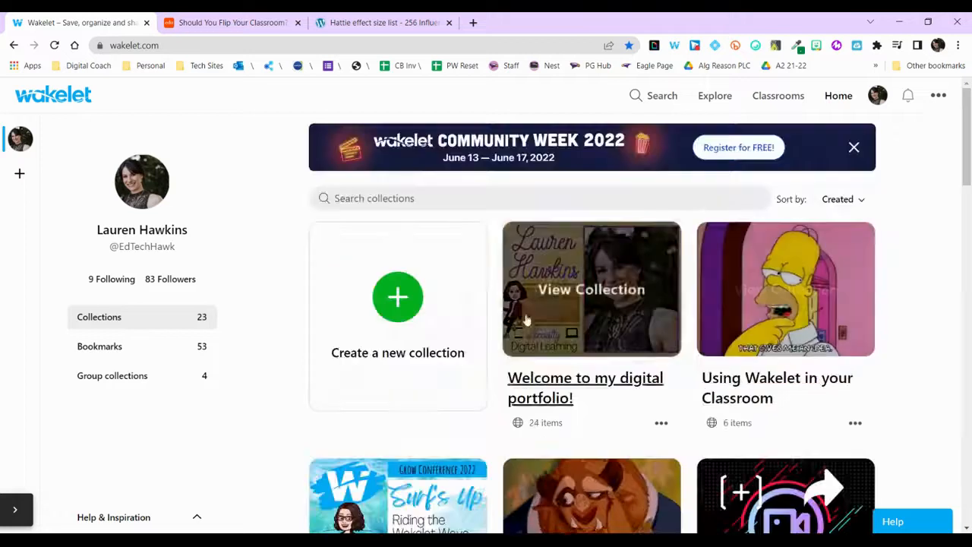
# Create collection 'Title Topic' with description 'Helps you remember' and view the description in Immersive Reader
pyautogui.click(397, 299)
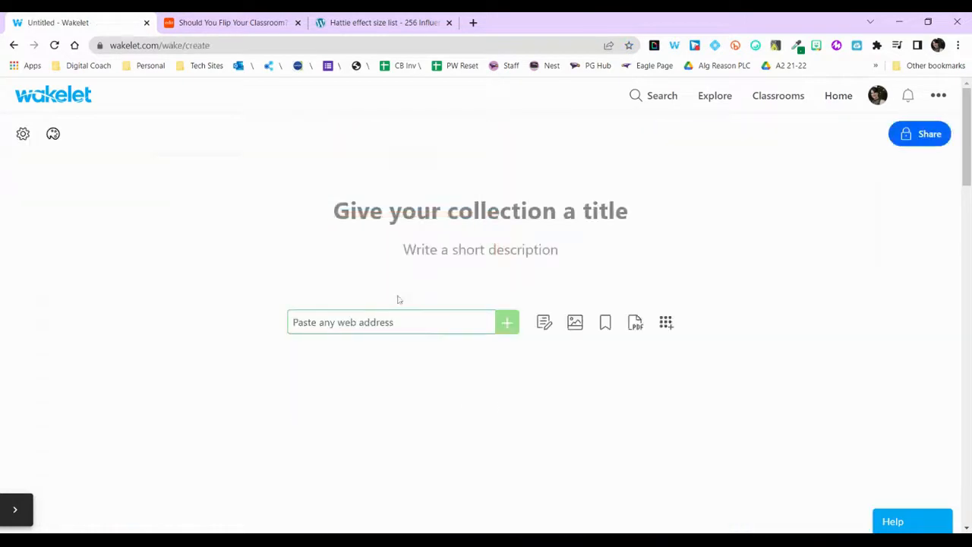
pyautogui.write('Title')
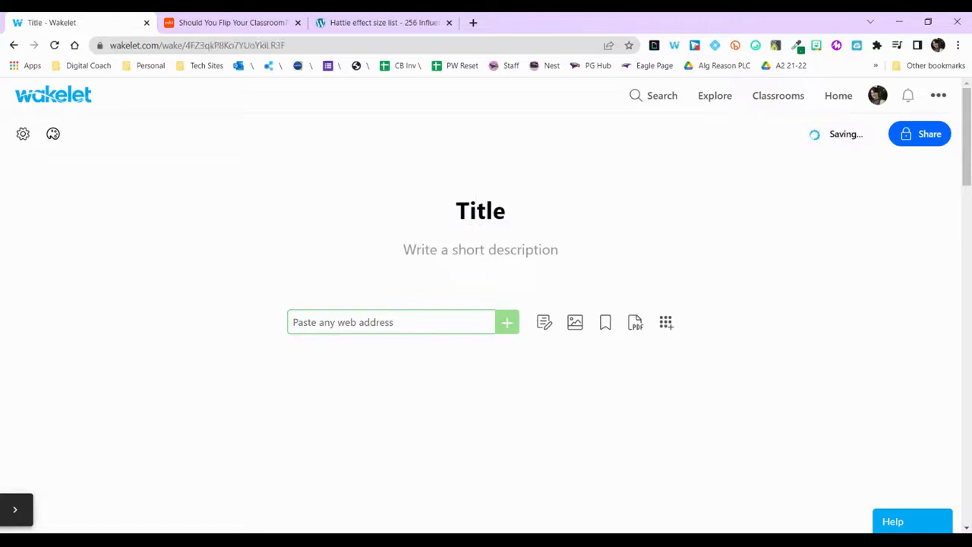
pyautogui.write(' Topic')
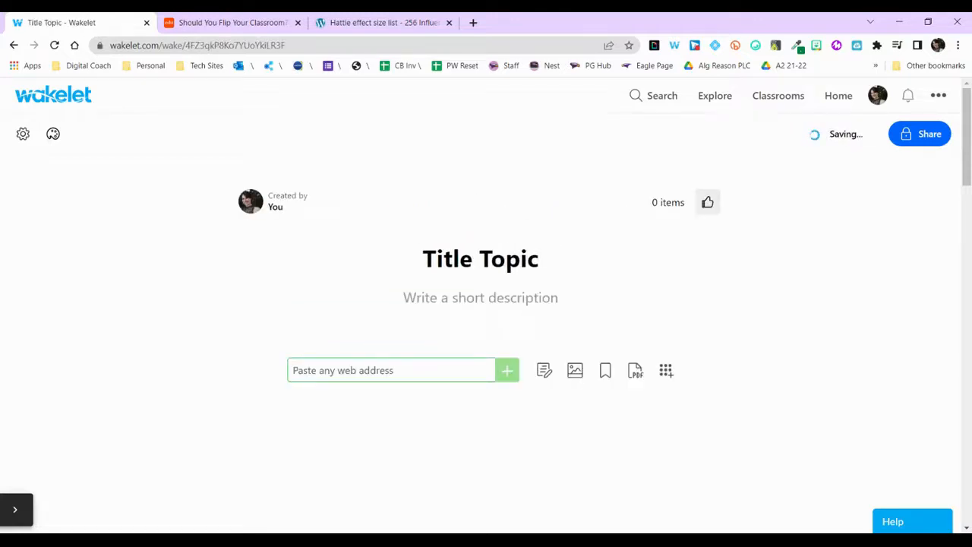
pyautogui.click(438, 298)
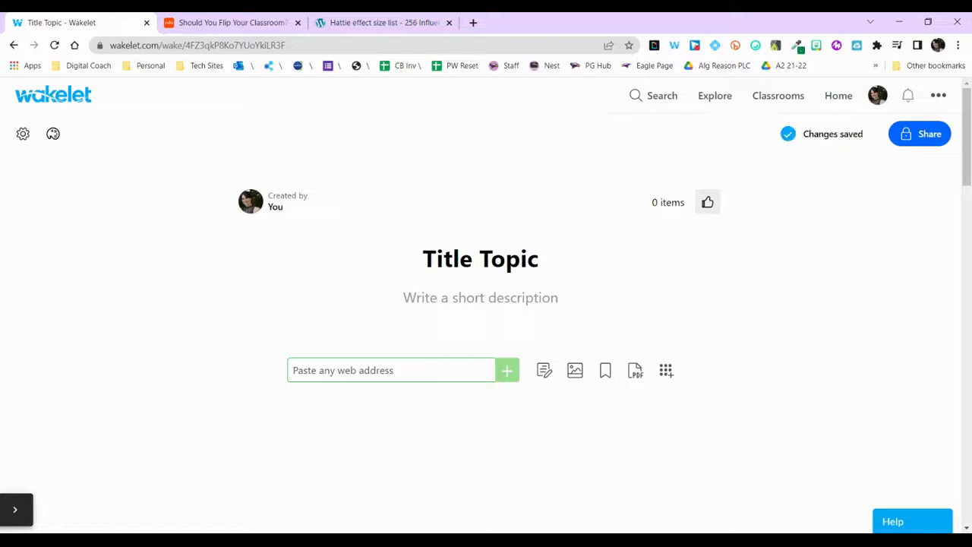
pyautogui.write('Helps you remember')
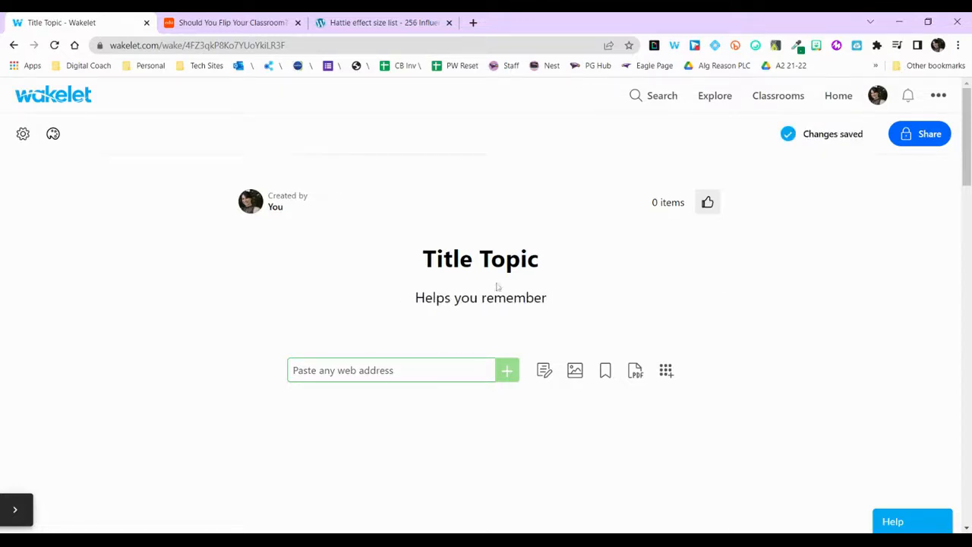
pyautogui.click(698, 296)
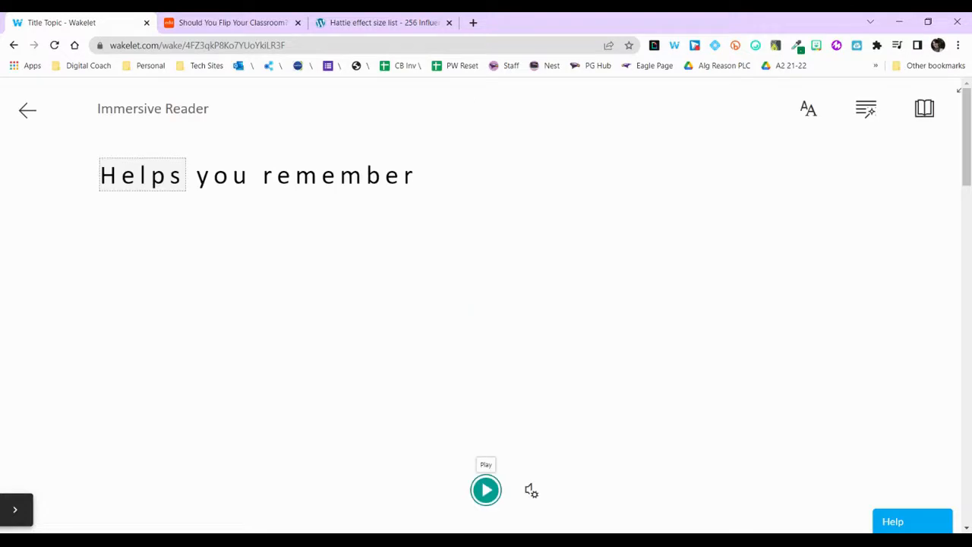
# Play the description aloud and show picture-dictionary images for 'remember' and 'Helps'
pyautogui.click(486, 490)
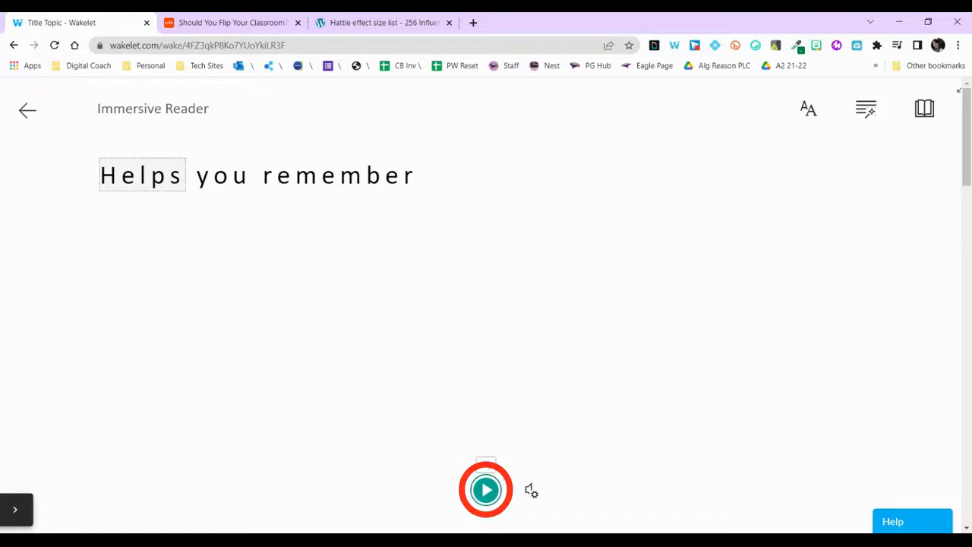
pyautogui.click(373, 183)
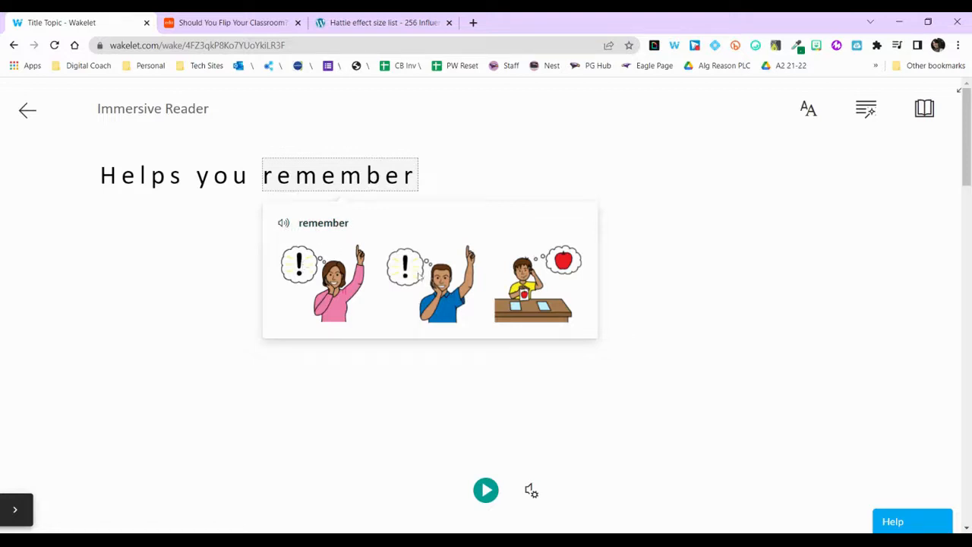
pyautogui.click(153, 186)
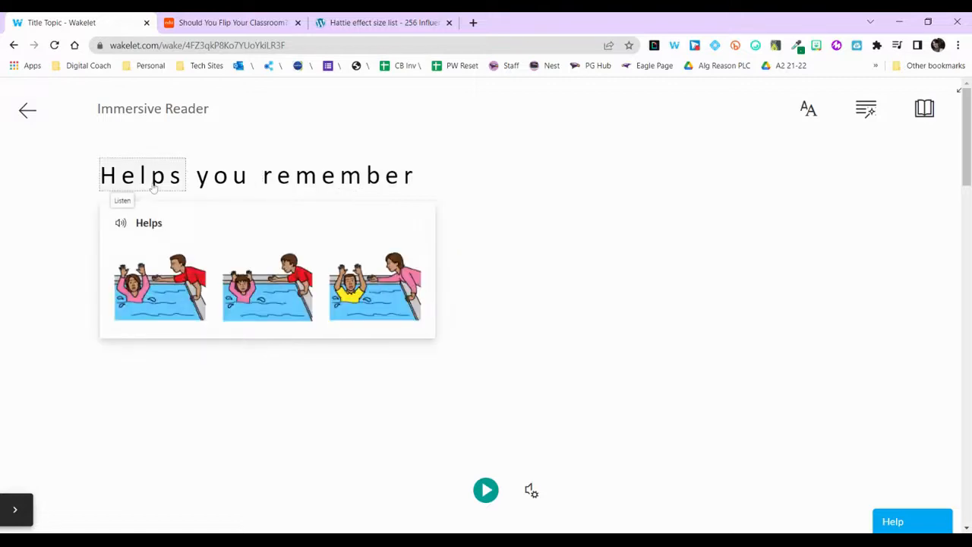
# Review Immersive Reader's text preferences, reading preferences and available translation languages
pyautogui.click(810, 110)
pyautogui.click(809, 110)
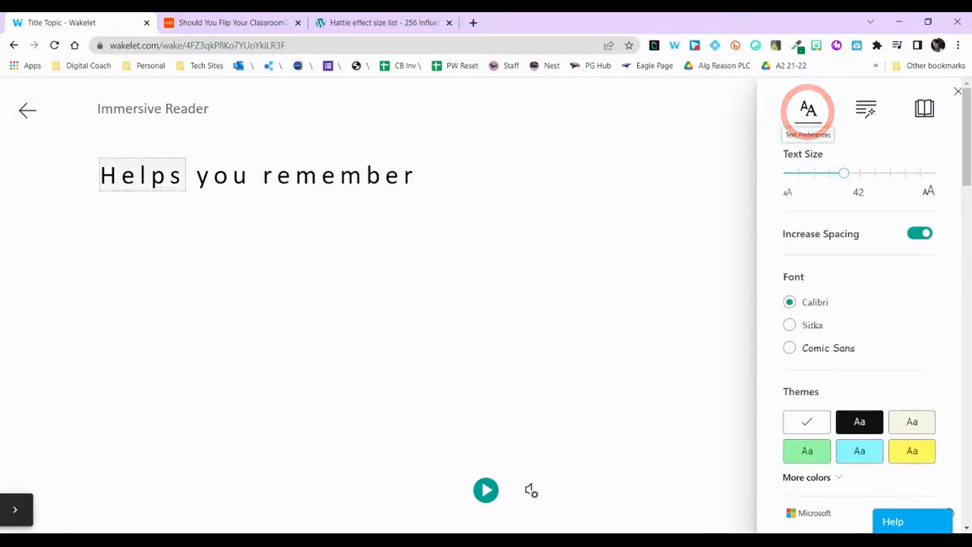
pyautogui.scroll(-1, 833, 354)
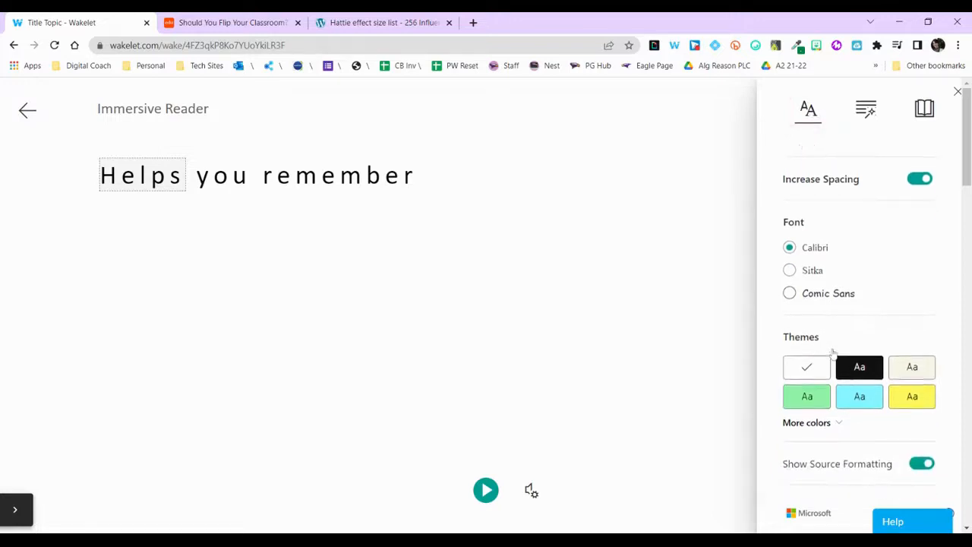
pyautogui.scroll(1, 833, 354)
pyautogui.click(924, 109)
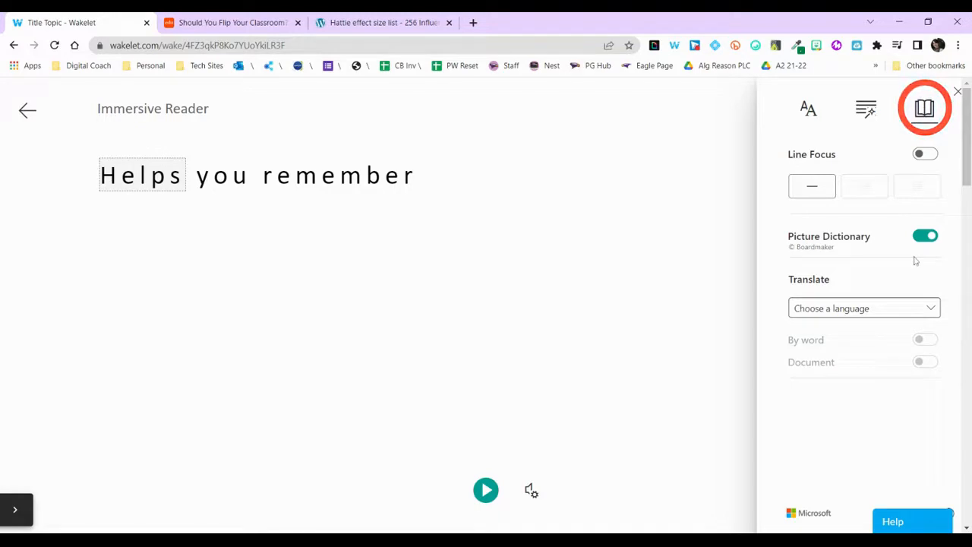
pyautogui.click(928, 309)
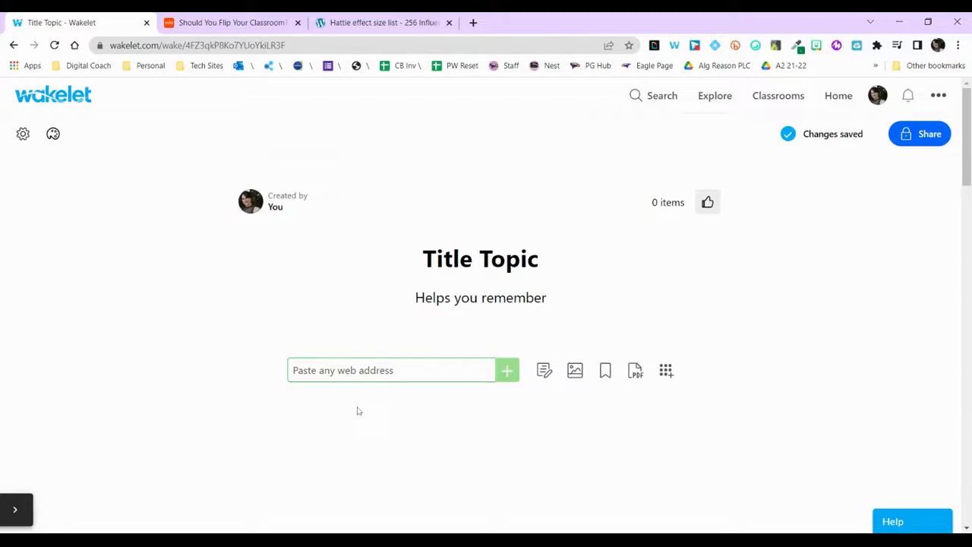
# Add the Edutopia article 'Should You Flip Your Classroom?' to the collection by pasting its URL
pyautogui.click(215, 18)
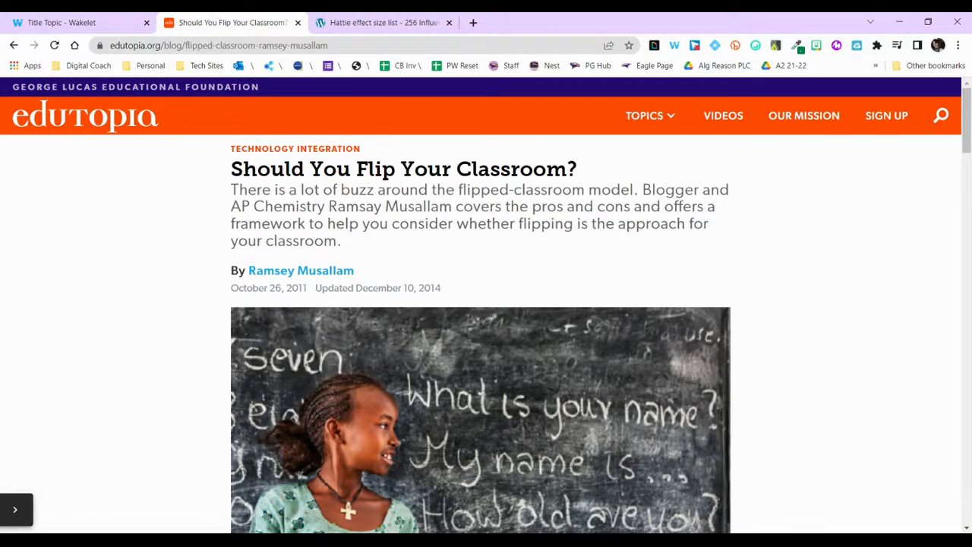
pyautogui.click(282, 45)
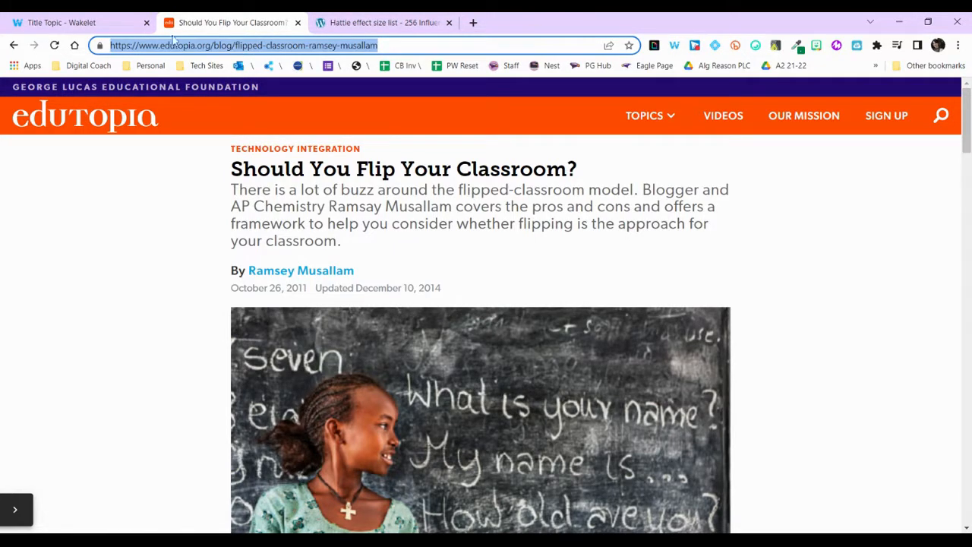
pyautogui.click(98, 18)
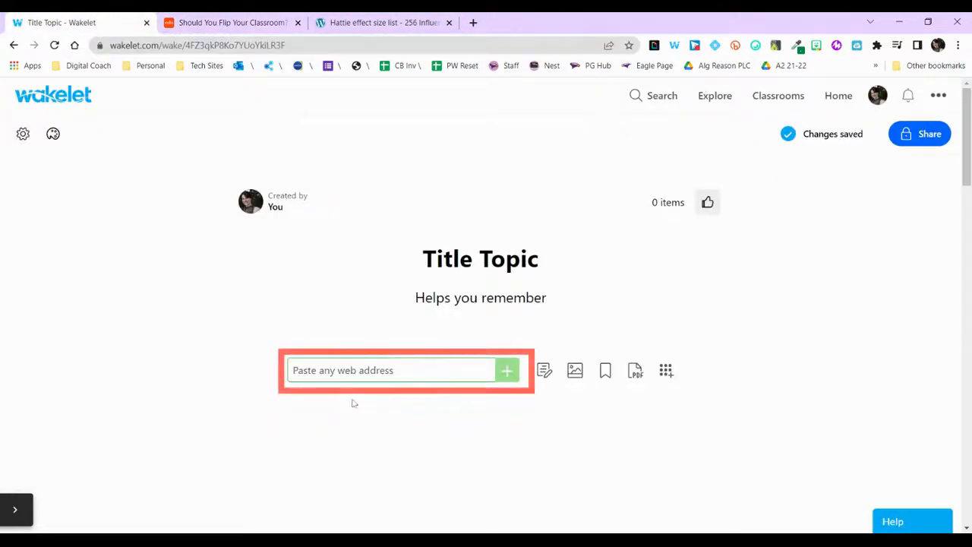
pyautogui.click(329, 375)
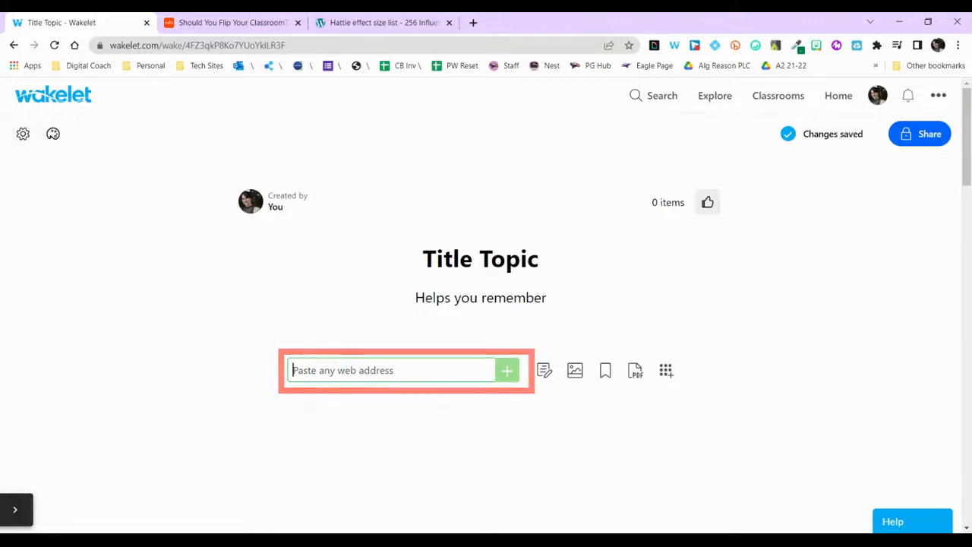
pyautogui.hotkey('ctrl', 'v')
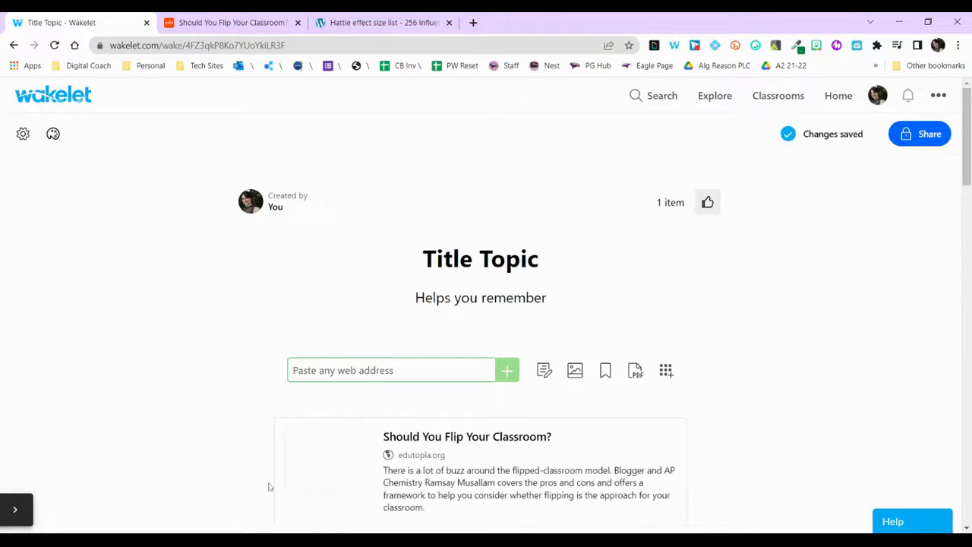
pyautogui.scroll(-1, 267, 486)
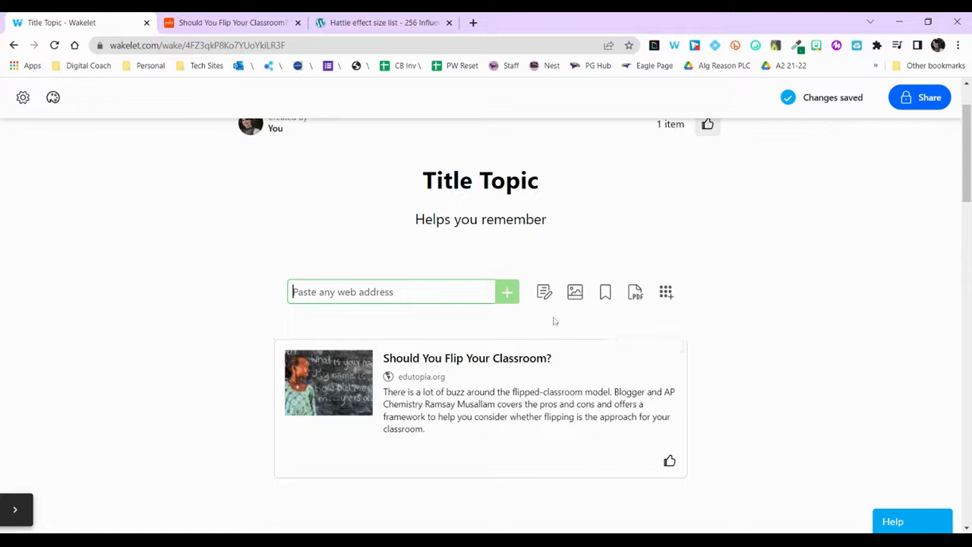
# Add a text item with the H1 heading 'Section 1'
pyautogui.click(545, 292)
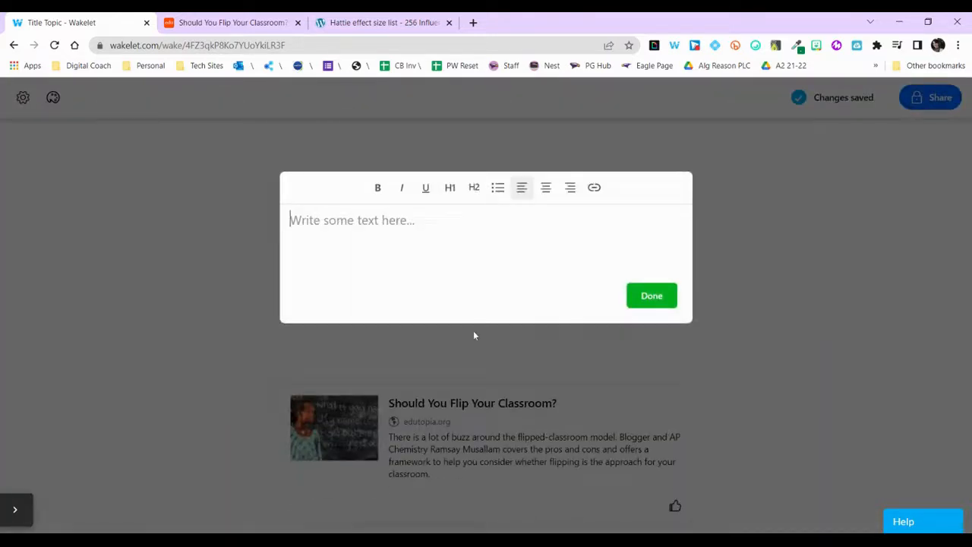
pyautogui.click(451, 188)
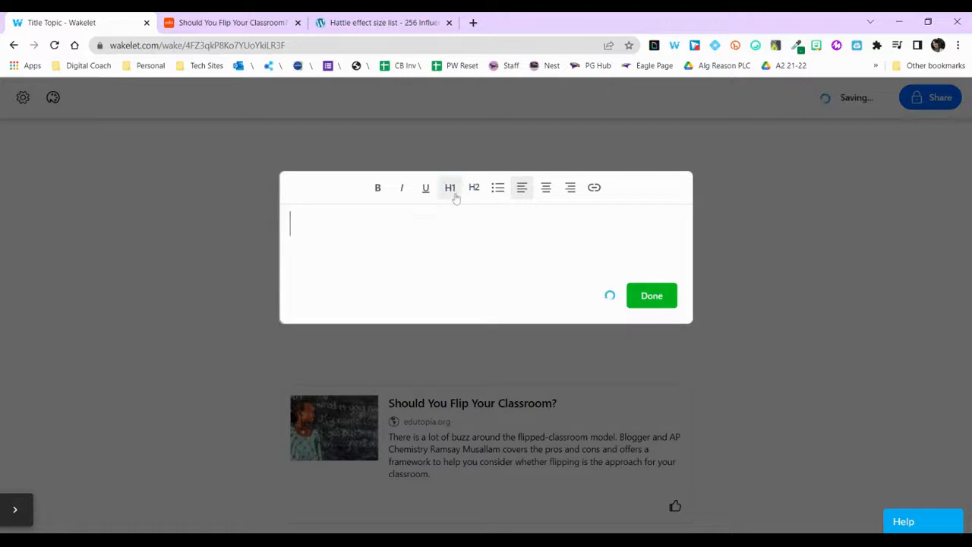
pyautogui.write('Section 1')
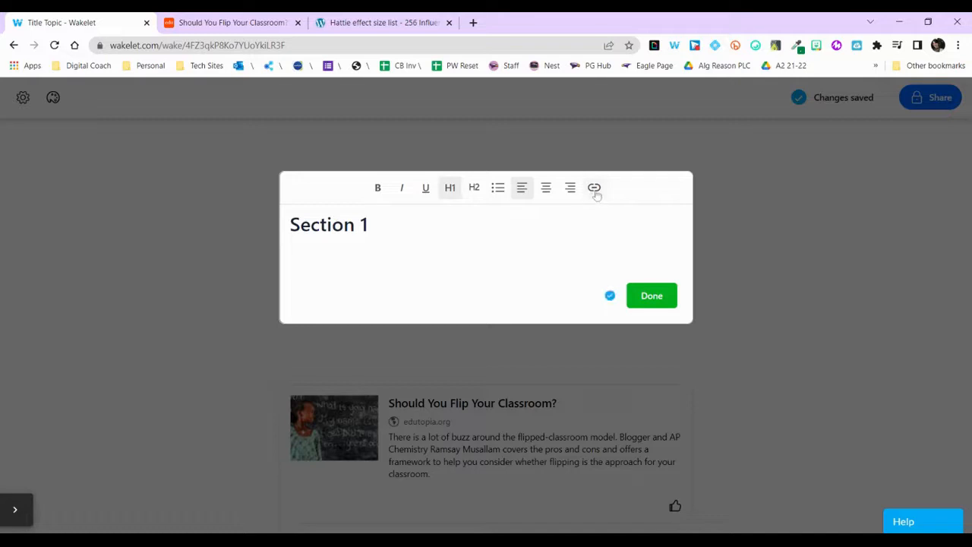
pyautogui.click(652, 297)
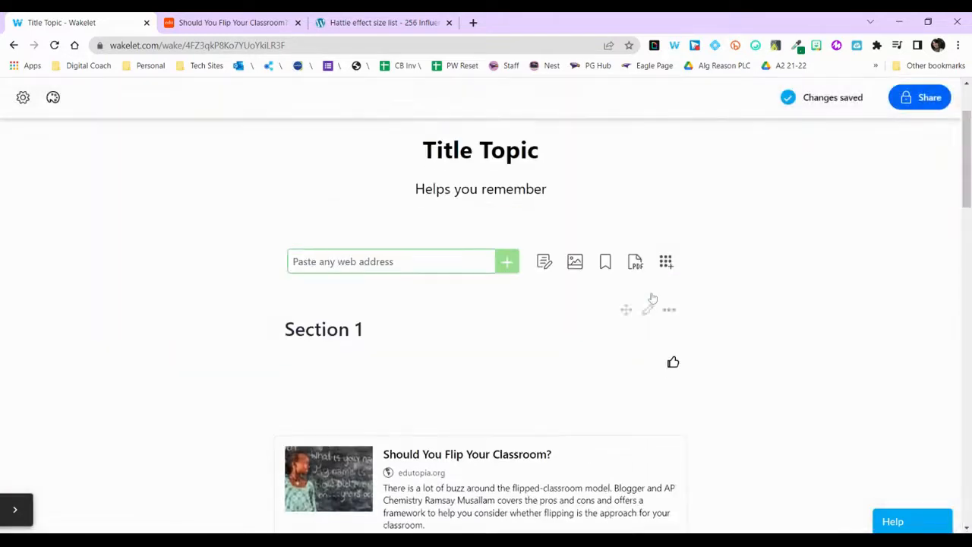
# Add the Unsplash laptop-on-desk photo from the image library and drag it lower in the collection
pyautogui.click(575, 272)
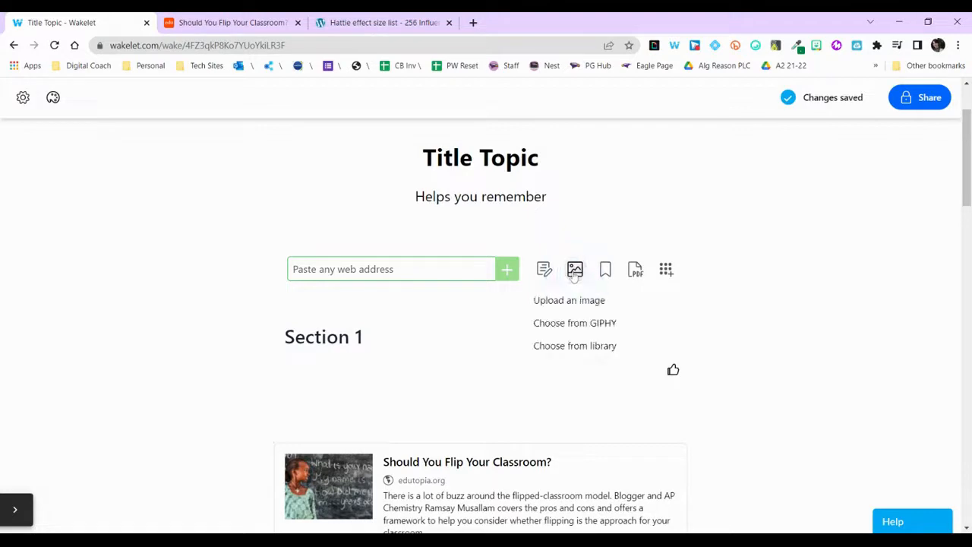
pyautogui.click(575, 347)
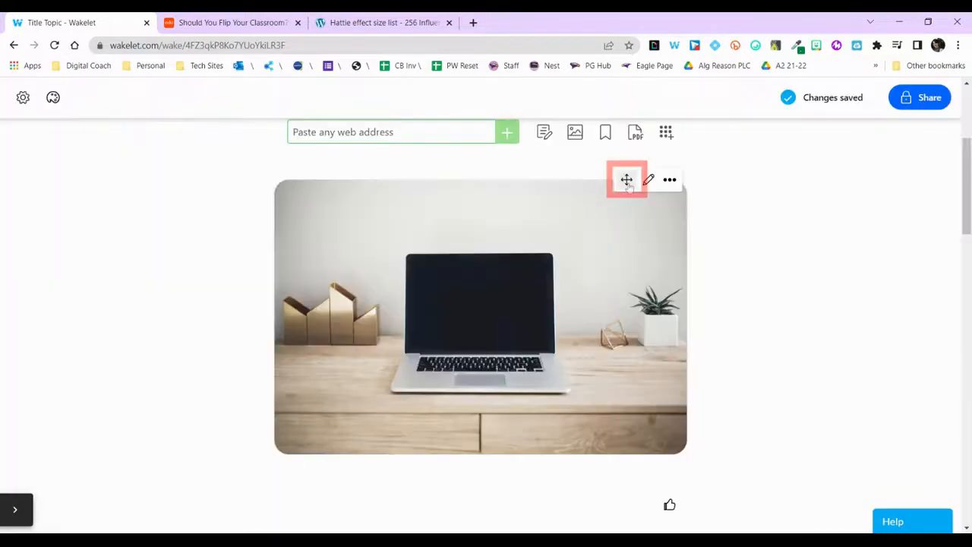
pyautogui.moveTo(628, 179); pyautogui.dragTo(634, 212)
pyautogui.scroll(10, 634, 212)
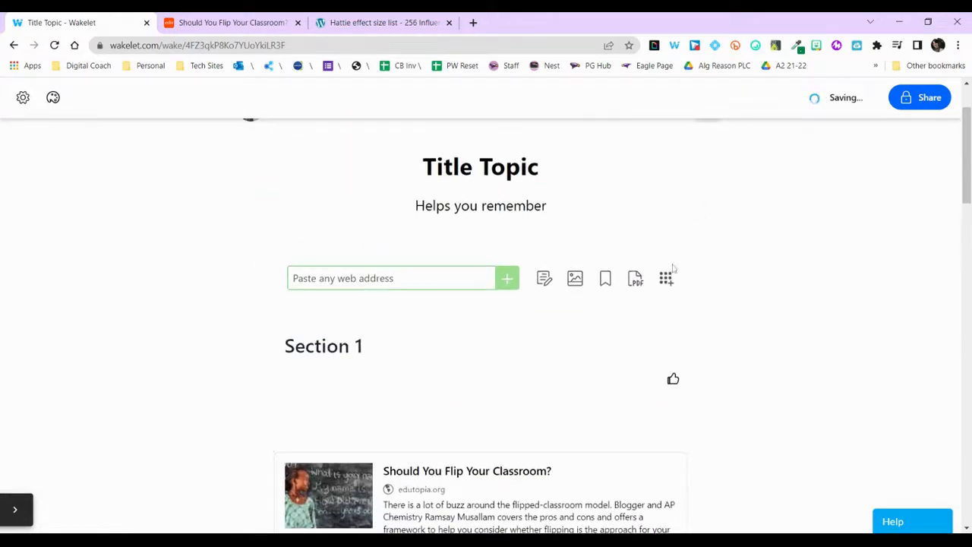
# Upload Digital Coach Menu.pdf and rename its item to 'Digital Coach Menu'
pyautogui.click(636, 281)
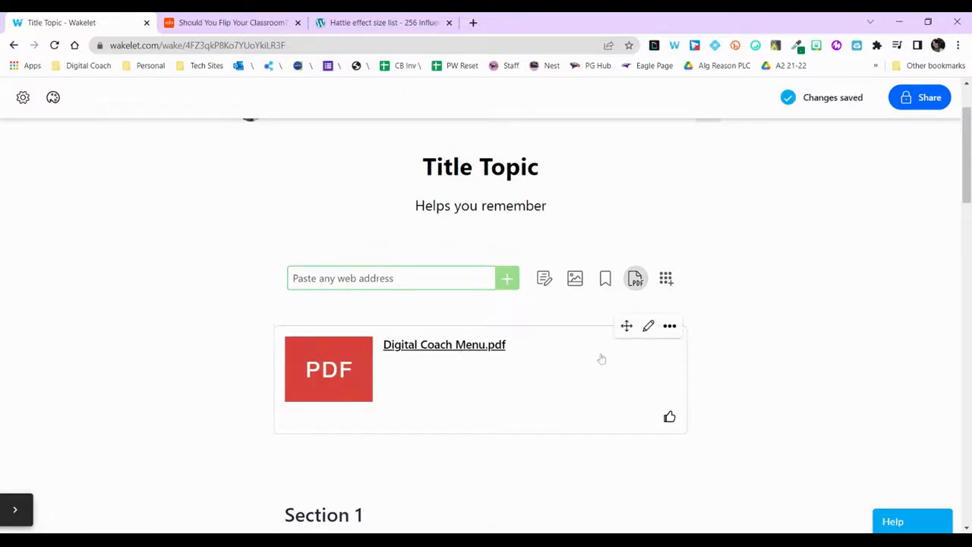
pyautogui.click(650, 326)
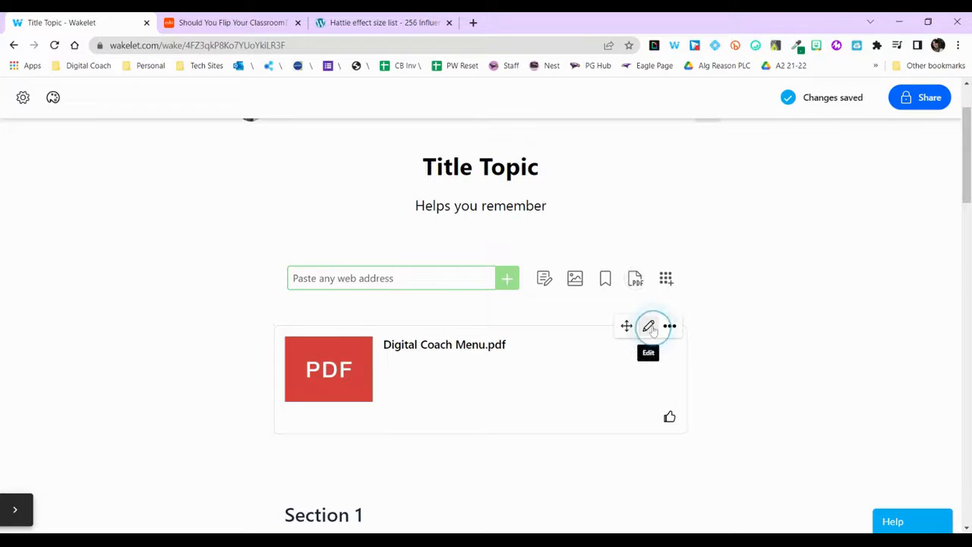
pyautogui.press('BackSpace')
pyautogui.press('BackSpace')
pyautogui.press('BackSpace')
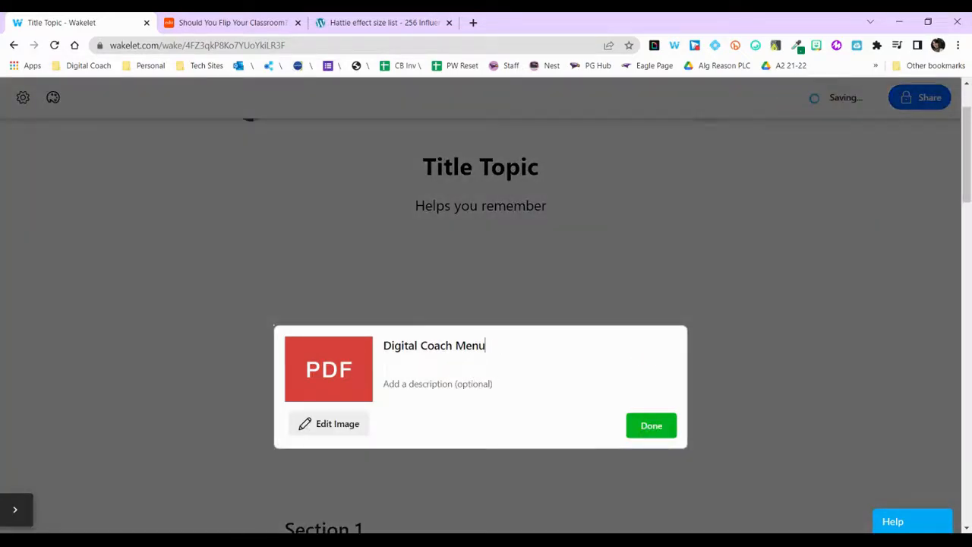
pyautogui.click(659, 424)
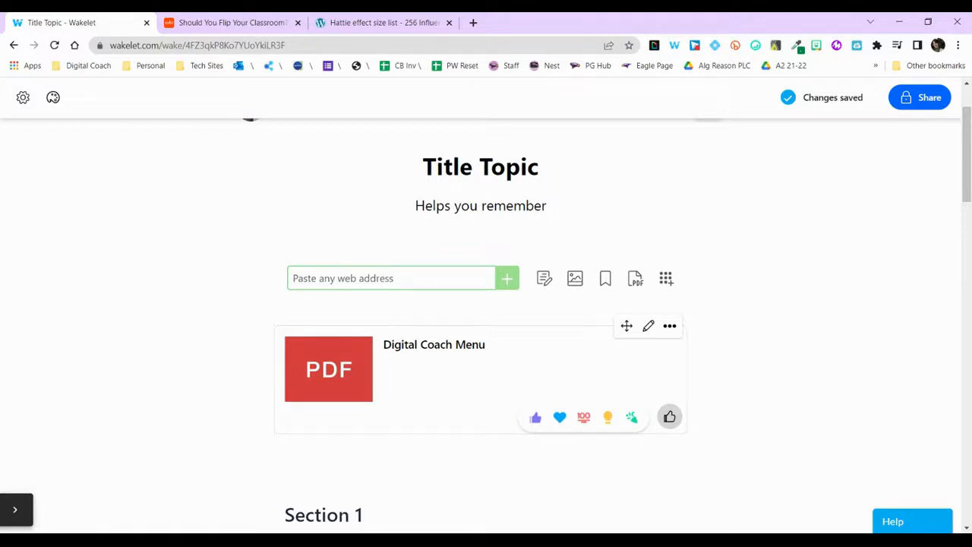
# Try the recorded-video option from the Apps menu, then dismiss the video recorder
pyautogui.click(667, 281)
pyautogui.click(666, 281)
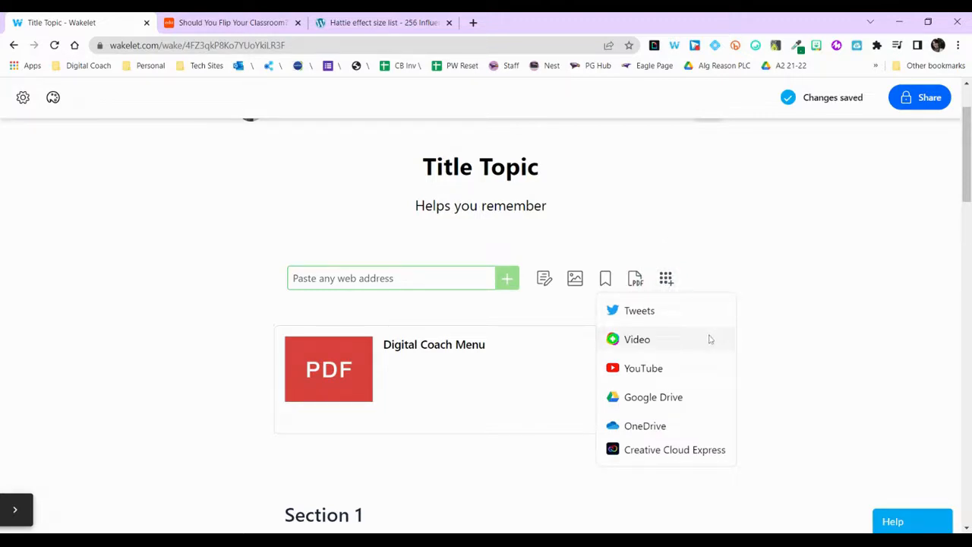
pyautogui.click(678, 349)
pyautogui.click(677, 350)
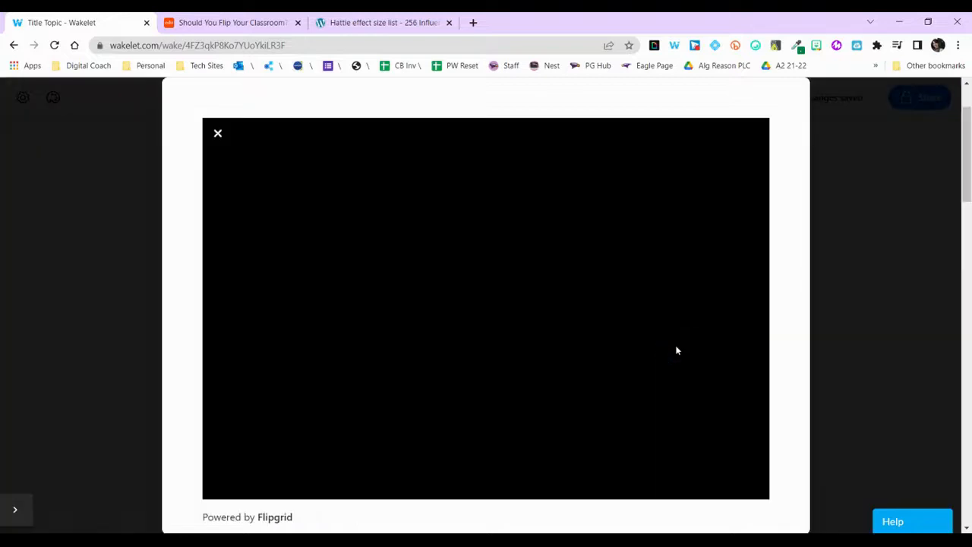
pyautogui.press('Escape')
# Search YouTube for 'hawkins factoring' and add the 'Trailer | Factoring' video
pyautogui.click(667, 277)
pyautogui.click(630, 367)
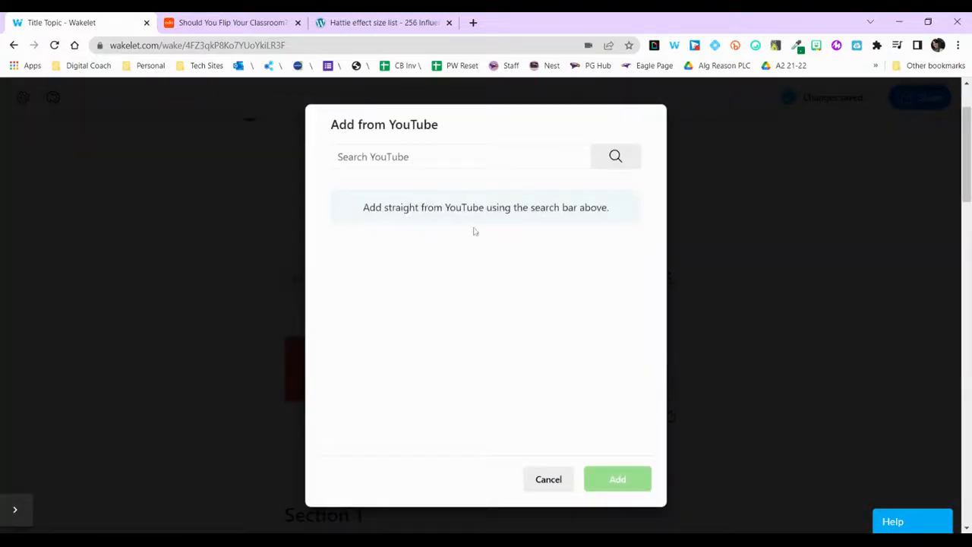
pyautogui.click(481, 155)
pyautogui.write('hawkins factoring')
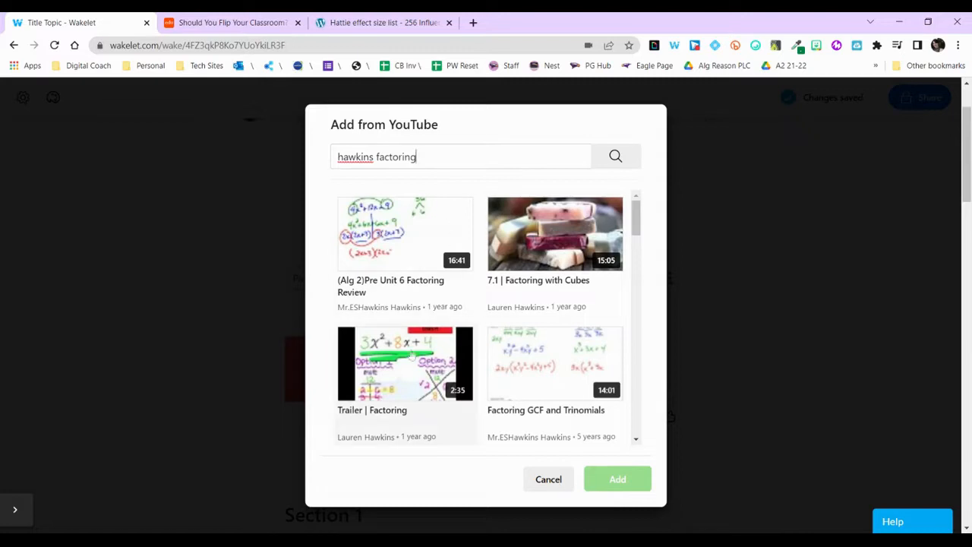
pyautogui.click(404, 358)
pyautogui.click(616, 483)
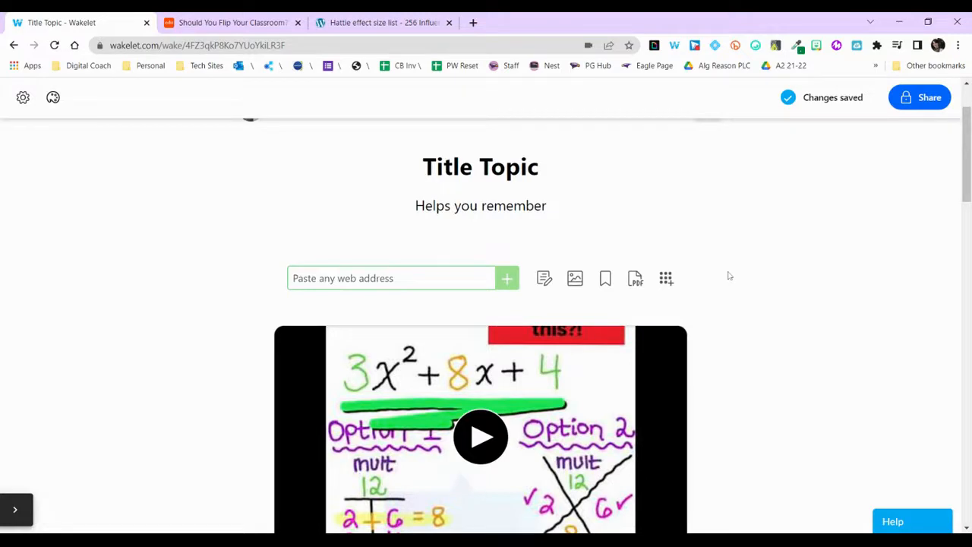
# Load a Twitter user's timeline in the Tweets source by pasting their username
pyautogui.click(667, 280)
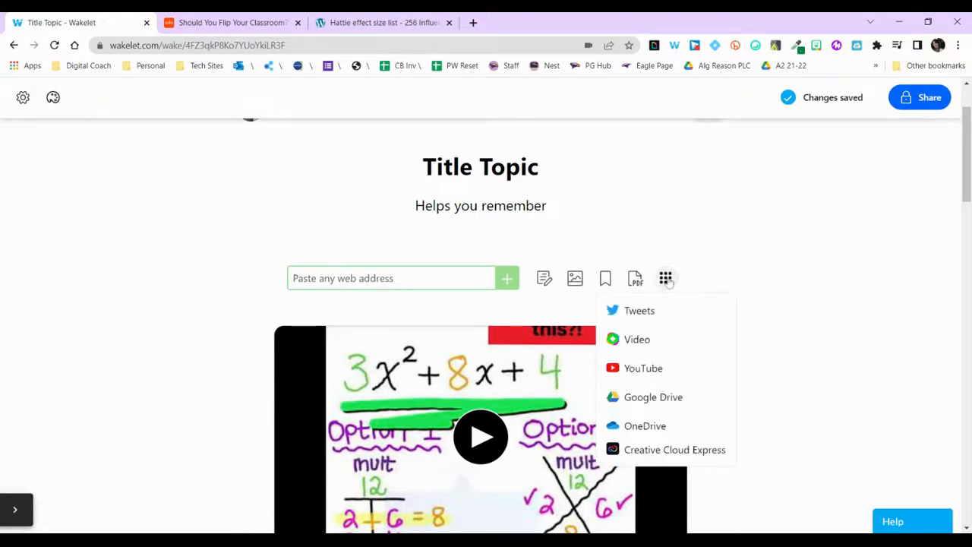
pyautogui.click(645, 310)
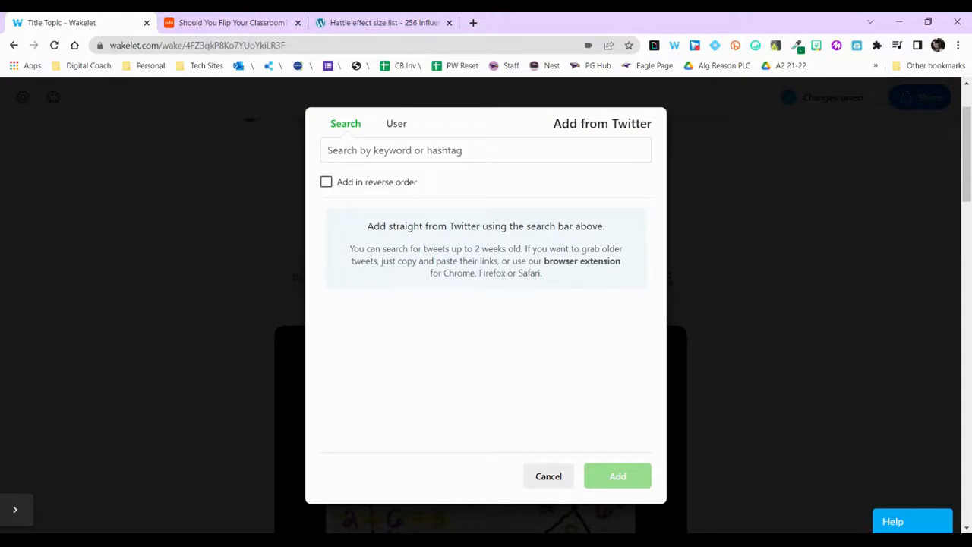
pyautogui.click(396, 126)
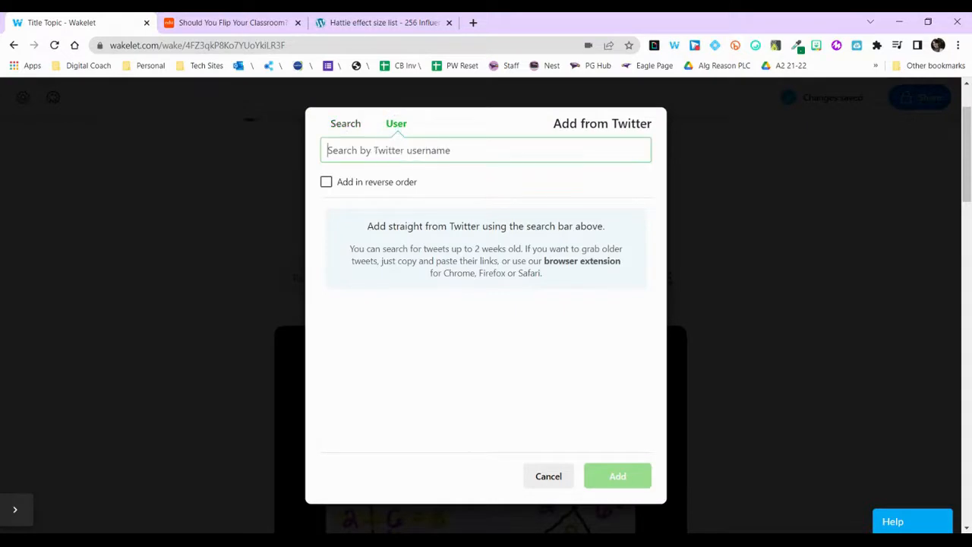
pyautogui.write('abrantley99')
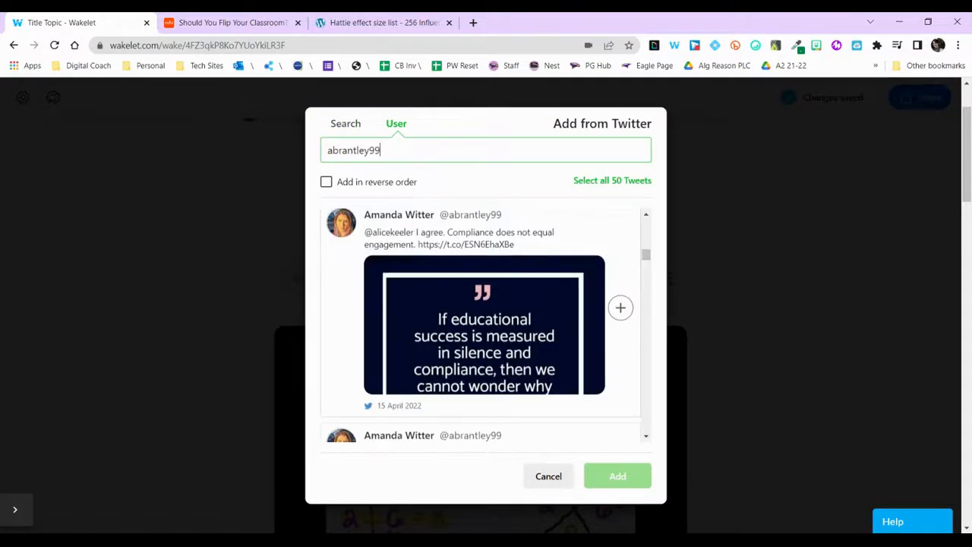
# Add the compliance quote, biology team and AP Appreciation Week tweets, then review the 8-item collection
pyautogui.click(621, 309)
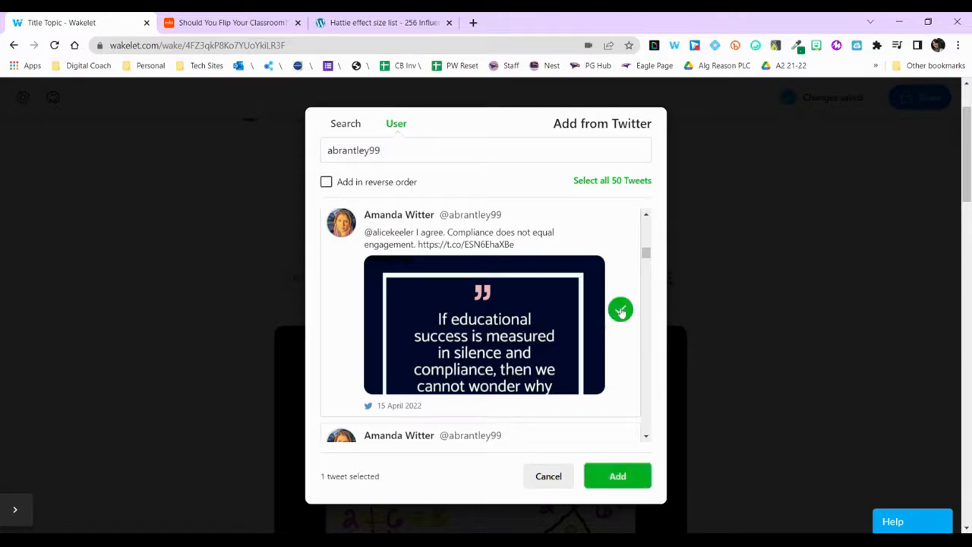
pyautogui.scroll(-3, 621, 310)
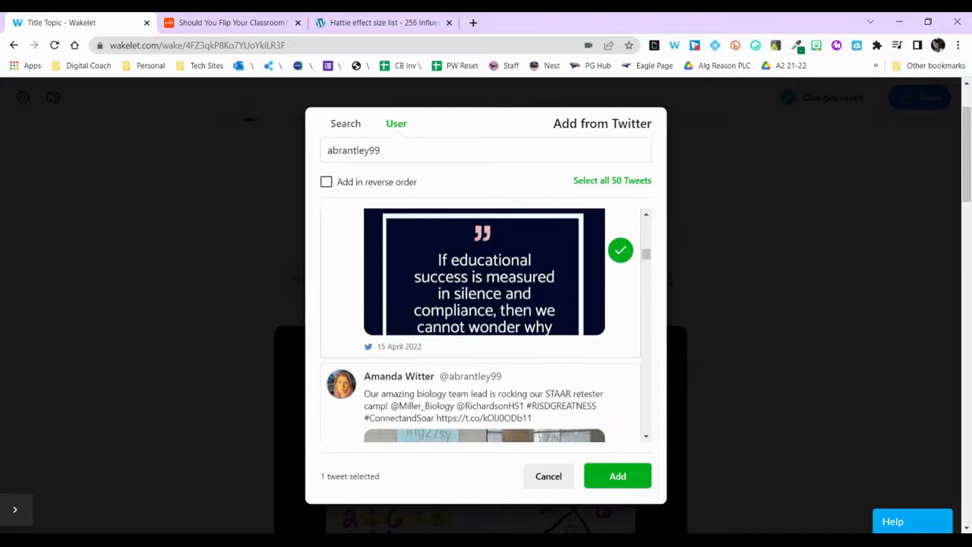
pyautogui.click(621, 301)
pyautogui.scroll(-5, 621, 312)
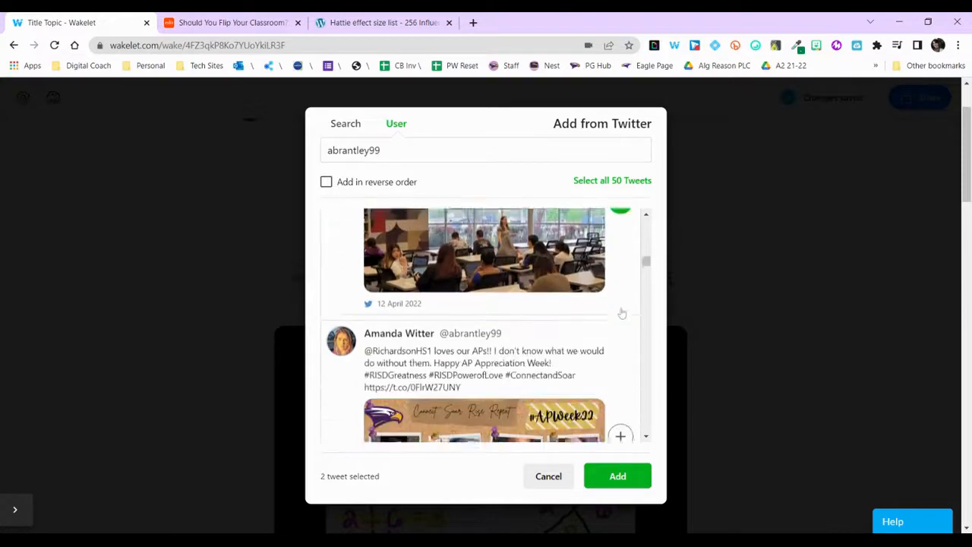
pyautogui.click(621, 317)
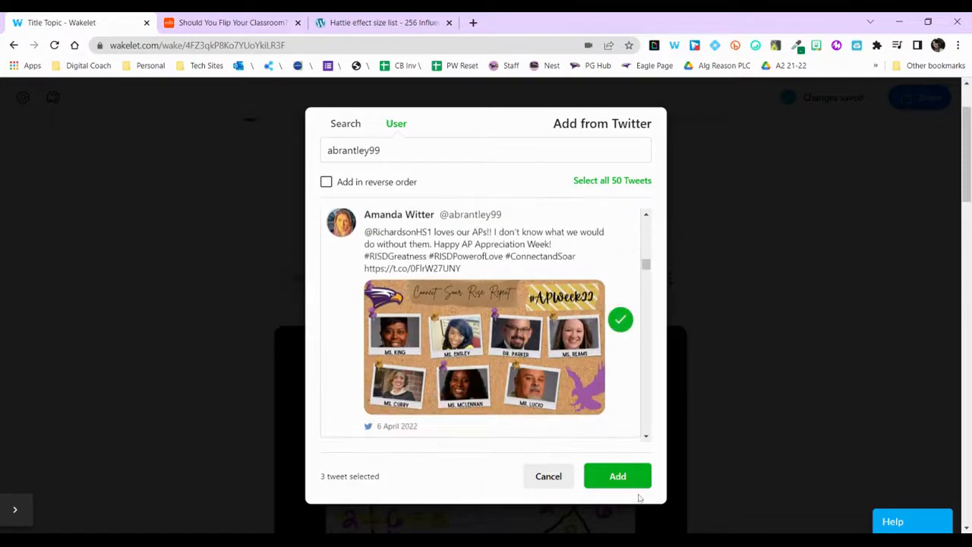
pyautogui.click(618, 476)
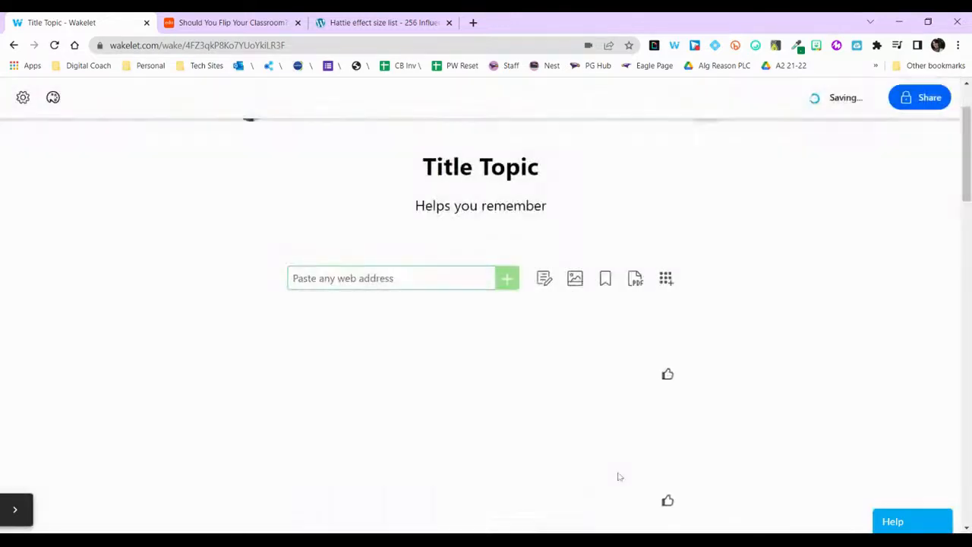
pyautogui.scroll(-5, 323, 117)
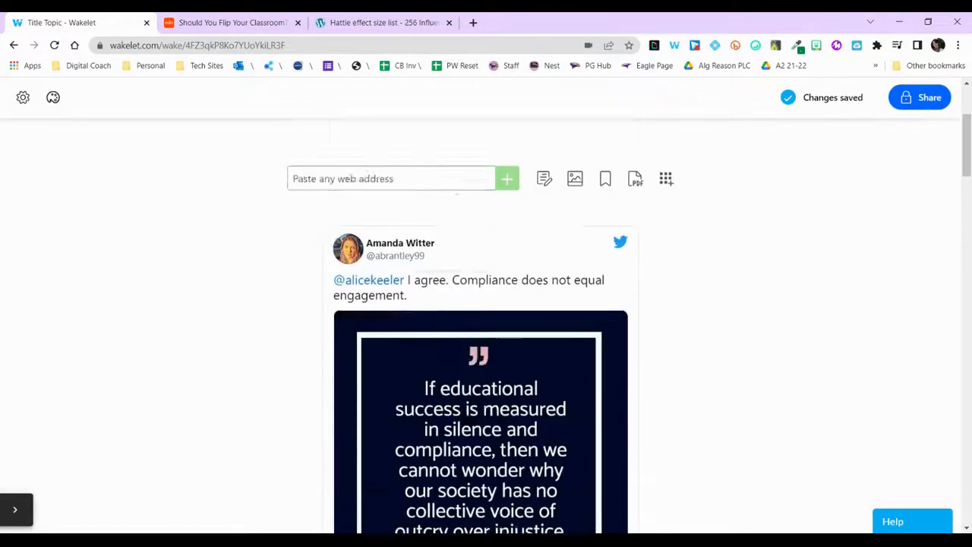
pyautogui.scroll(-10, 401, 342)
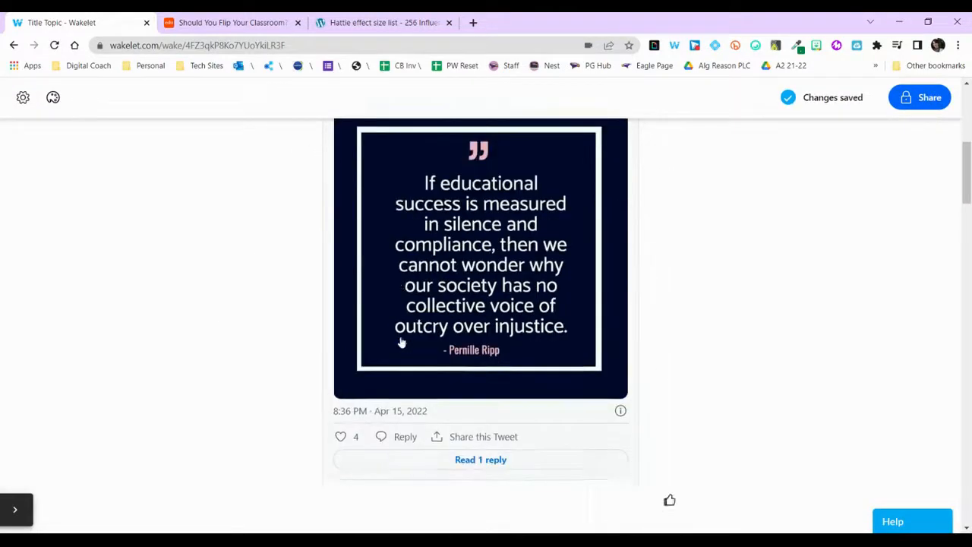
pyautogui.scroll(-15, 401, 342)
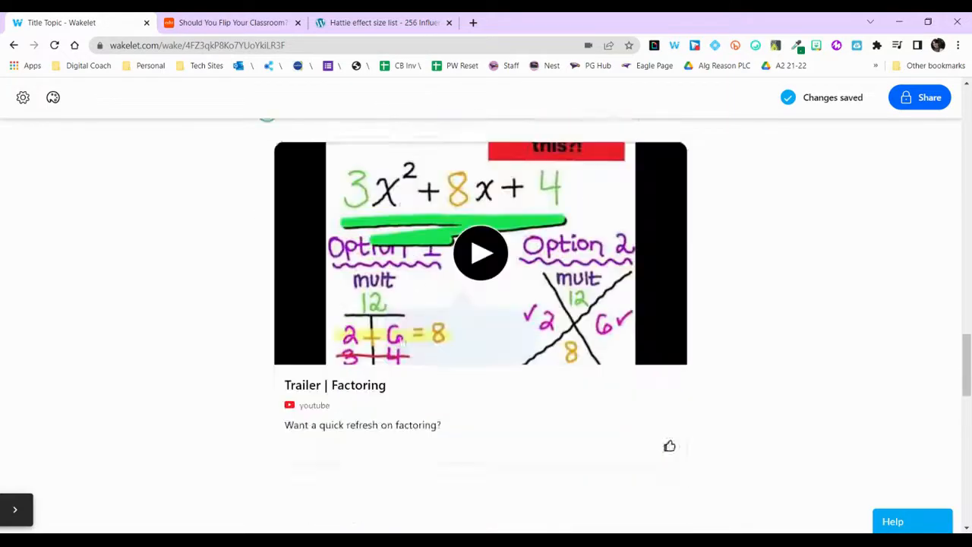
pyautogui.scroll(8, 401, 344)
pyautogui.scroll(20, 402, 344)
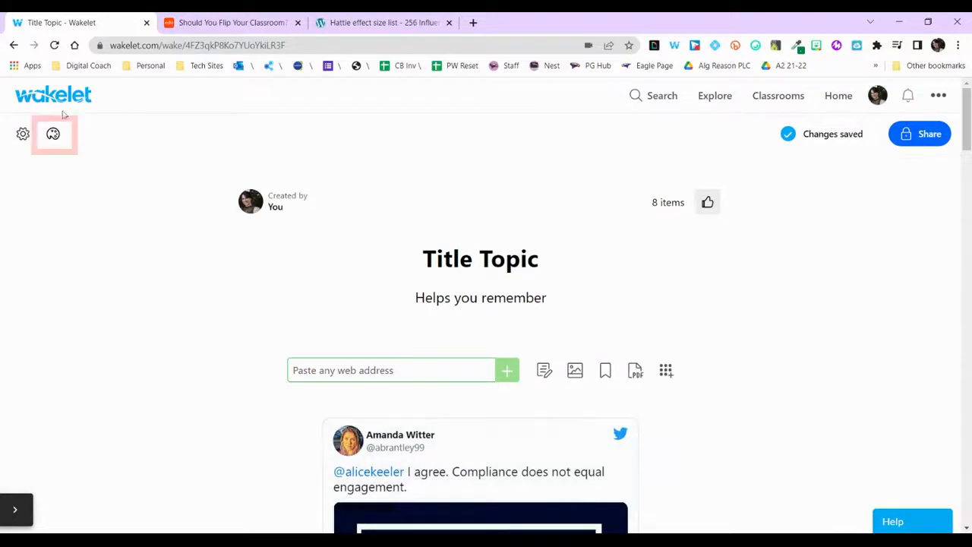
# Preview the Compact, Grid and Mood Board layouts in the collection's Design options
pyautogui.click(52, 135)
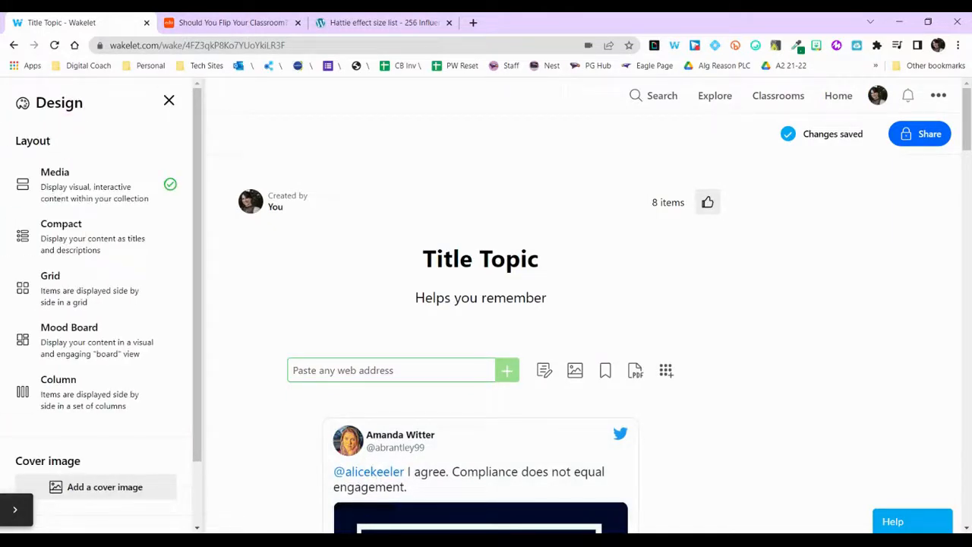
pyautogui.scroll(-11, 298, 358)
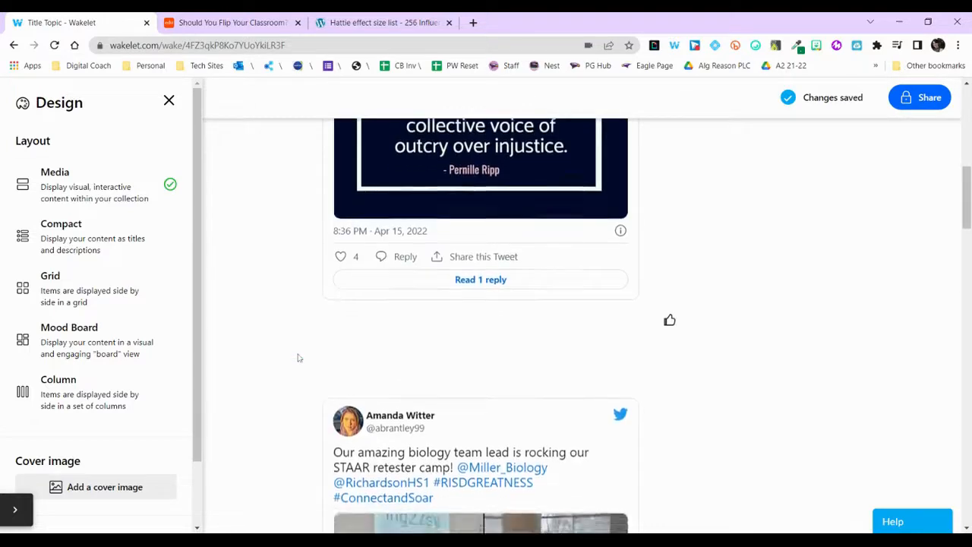
pyautogui.scroll(-7, 299, 358)
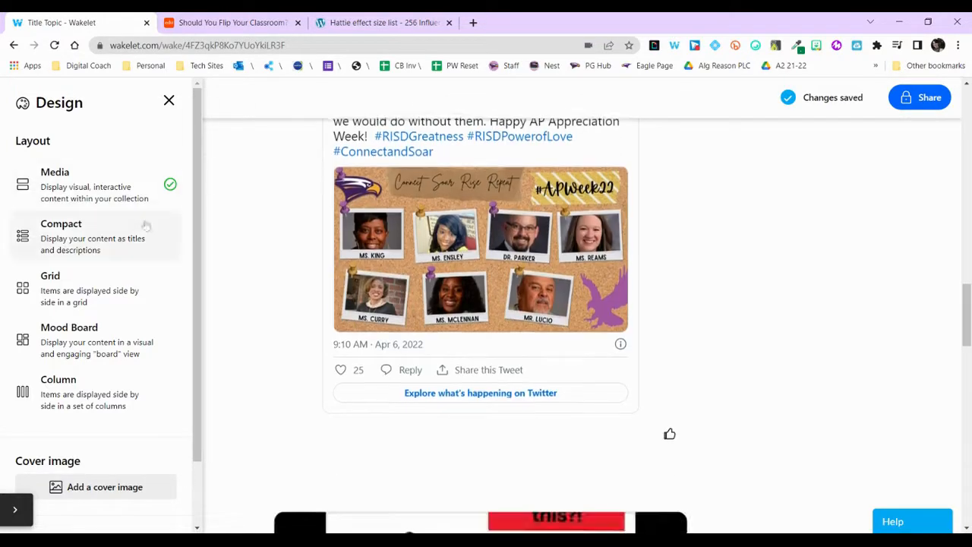
pyautogui.click(118, 234)
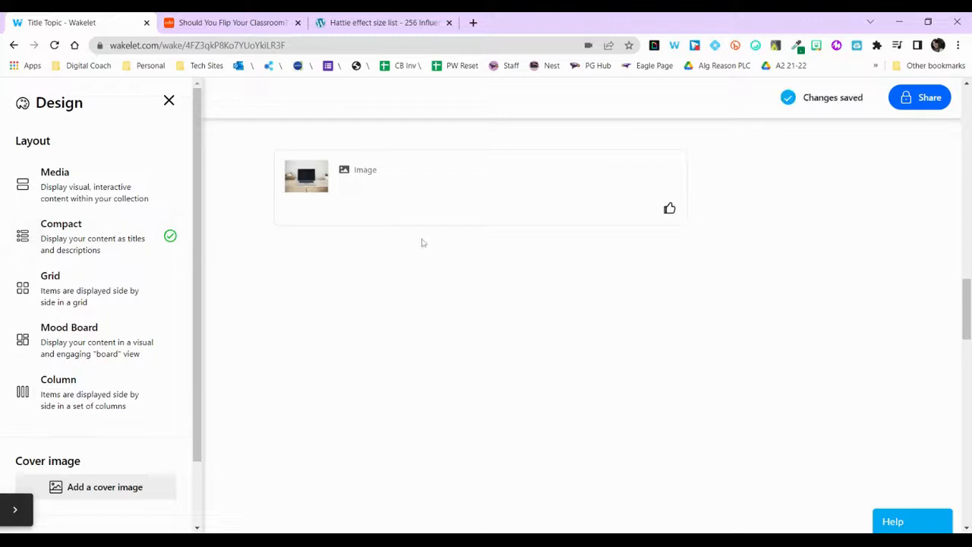
pyautogui.scroll(10, 423, 243)
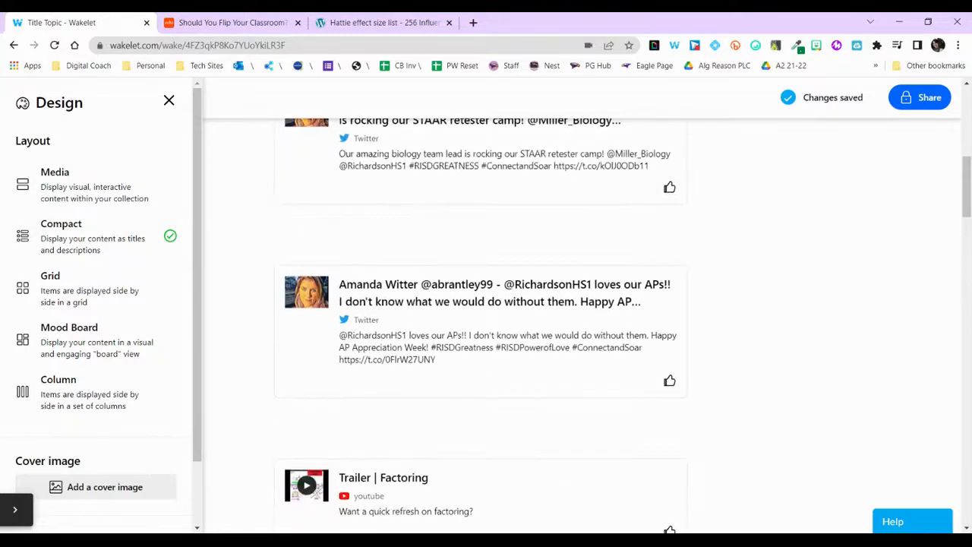
pyautogui.scroll(8, 480, 326)
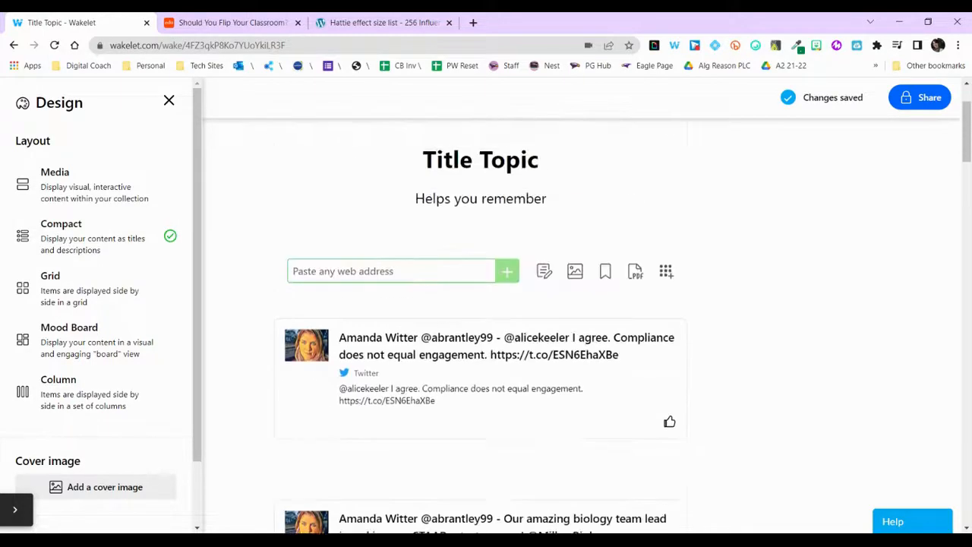
pyautogui.click(83, 298)
pyautogui.click(70, 322)
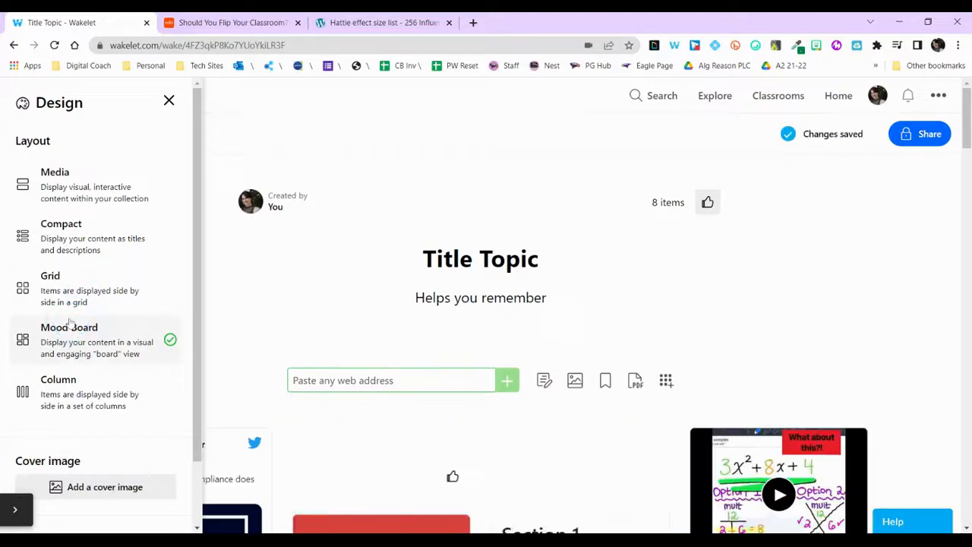
# Set the collection layout to Column and close Design
pyautogui.scroll(-3, 564, 384)
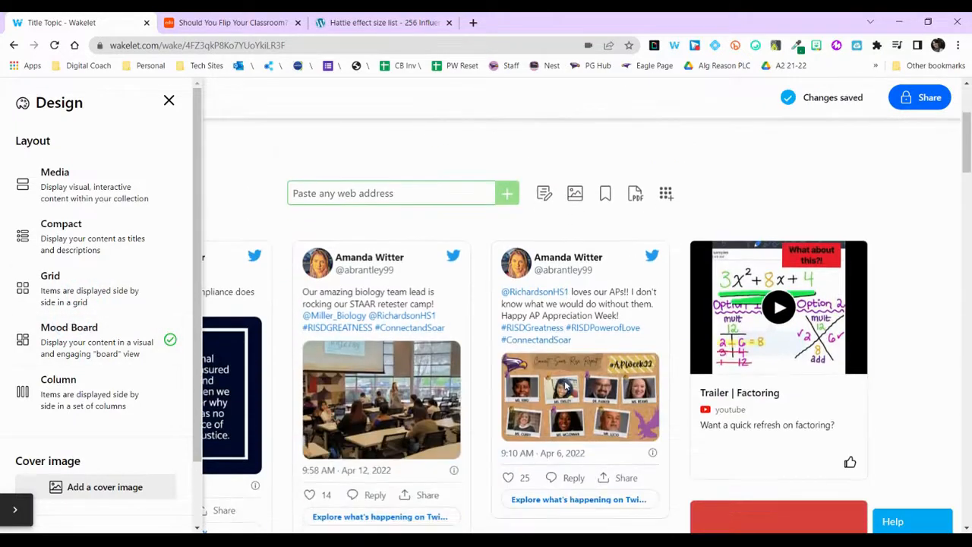
pyautogui.scroll(-6, 394, 439)
pyautogui.scroll(9, 395, 439)
pyautogui.click(110, 401)
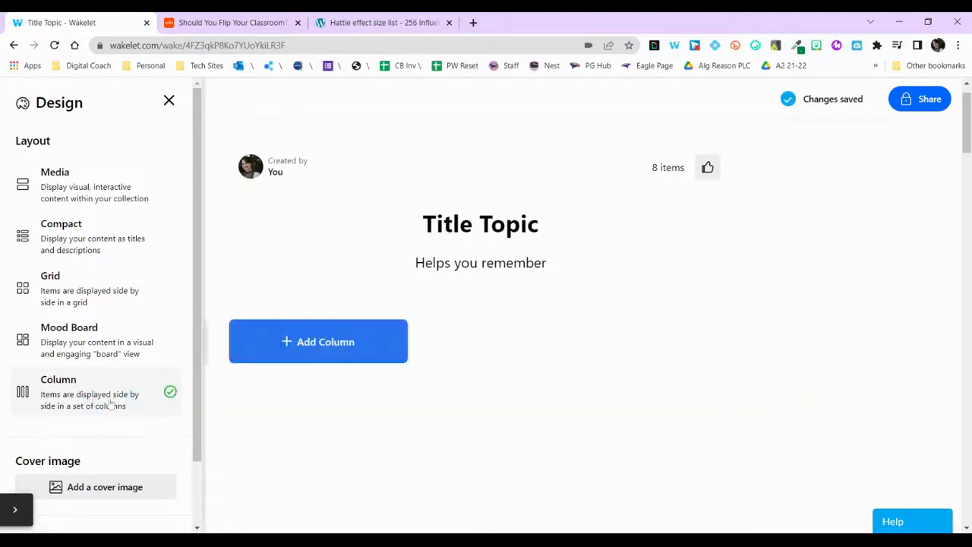
pyautogui.click(169, 101)
# Rename the first column from Untitled to Unit 1
pyautogui.scroll(-6, 123, 356)
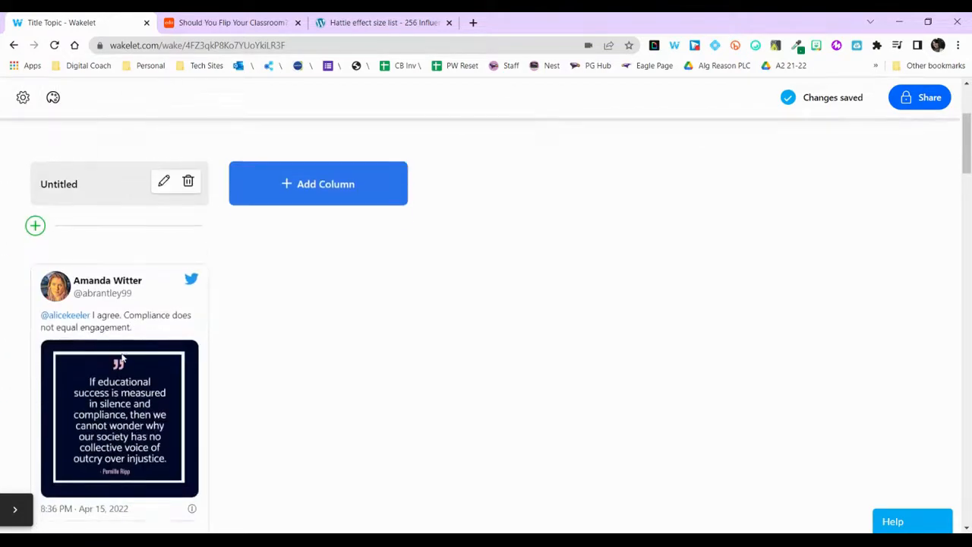
pyautogui.scroll(6, 123, 358)
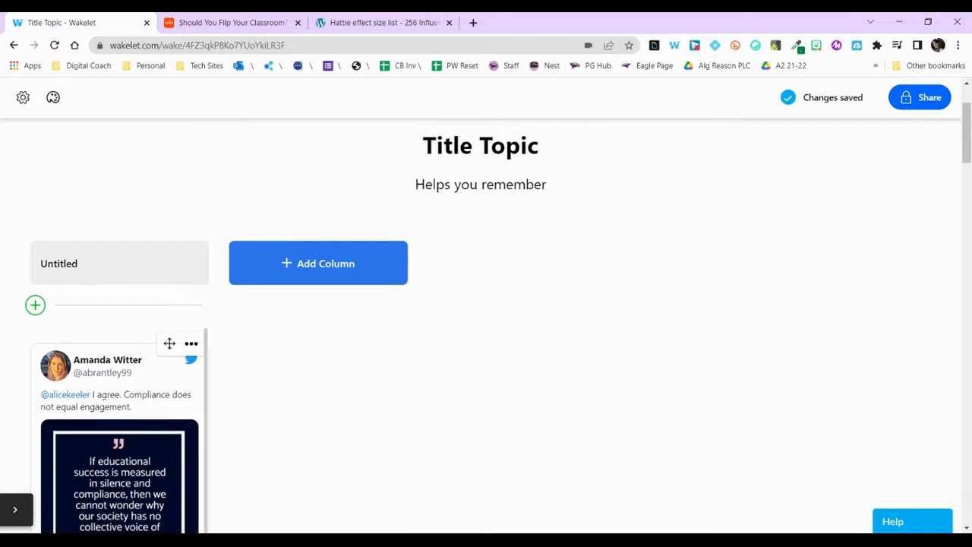
pyautogui.click(163, 262)
pyautogui.doubleClick(127, 262)
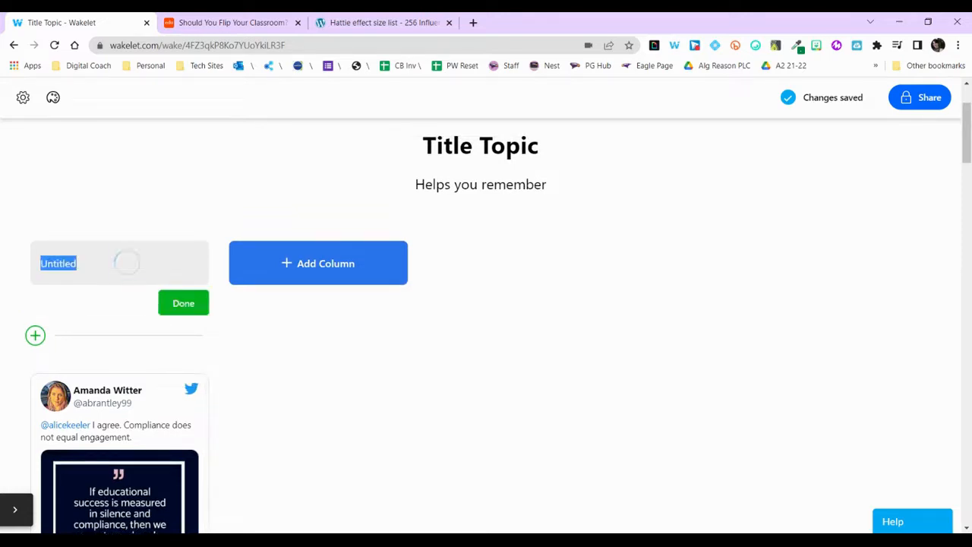
pyautogui.write('Un')
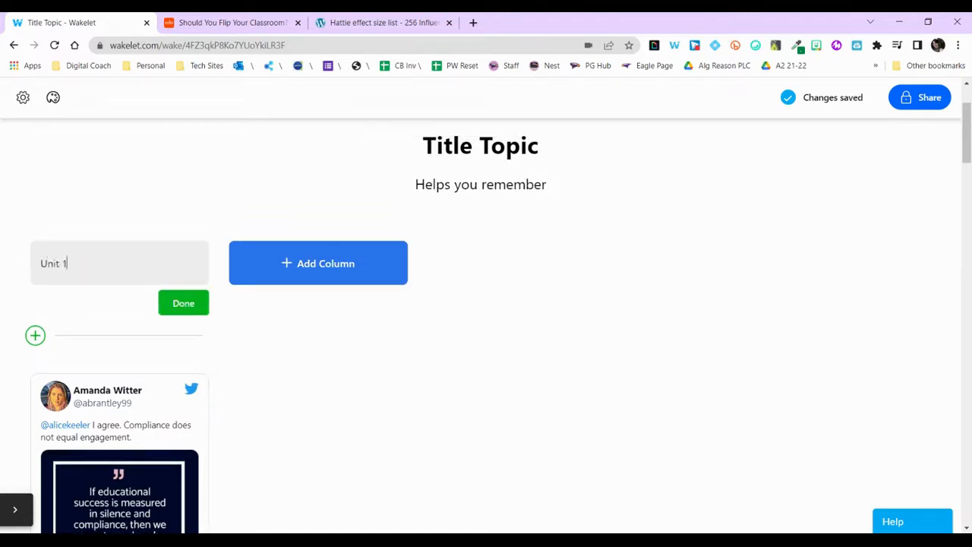
pyautogui.click(169, 308)
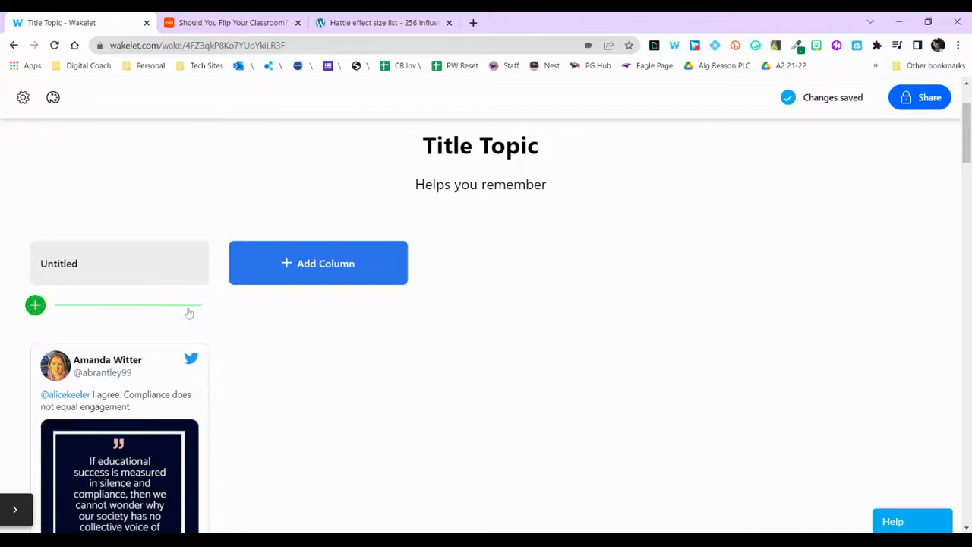
# Add two more columns titled Unit 2 and Unit 3
pyautogui.click(311, 263)
pyautogui.write('Unti 2')
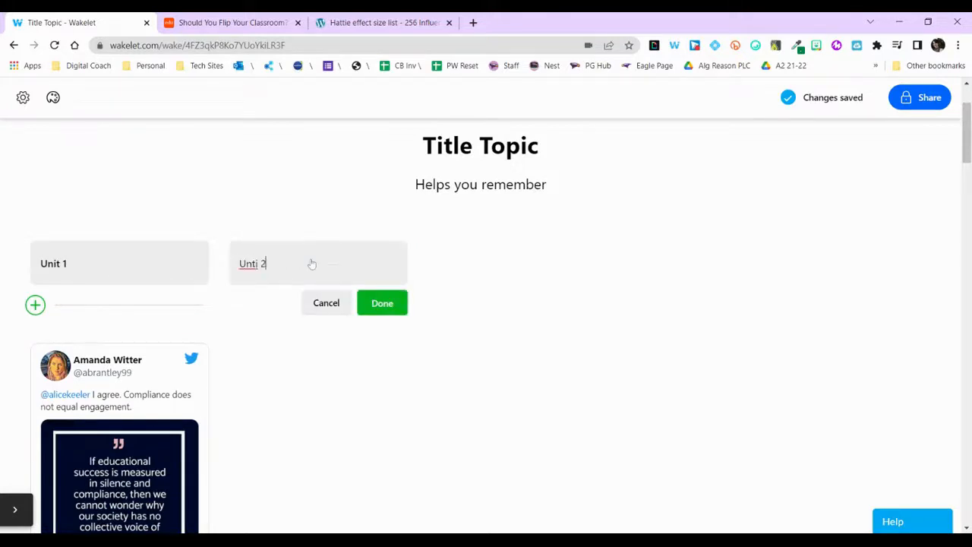
pyautogui.press('BackSpace')
pyautogui.press('BackSpace')
pyautogui.press('BackSpace')
pyautogui.press('BackSpace')
pyautogui.write('it 2')
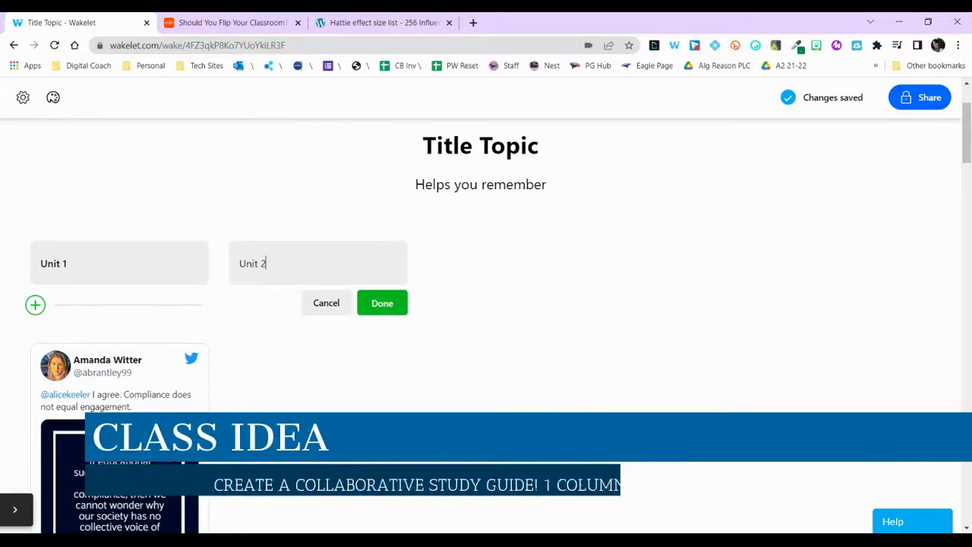
pyautogui.click(383, 303)
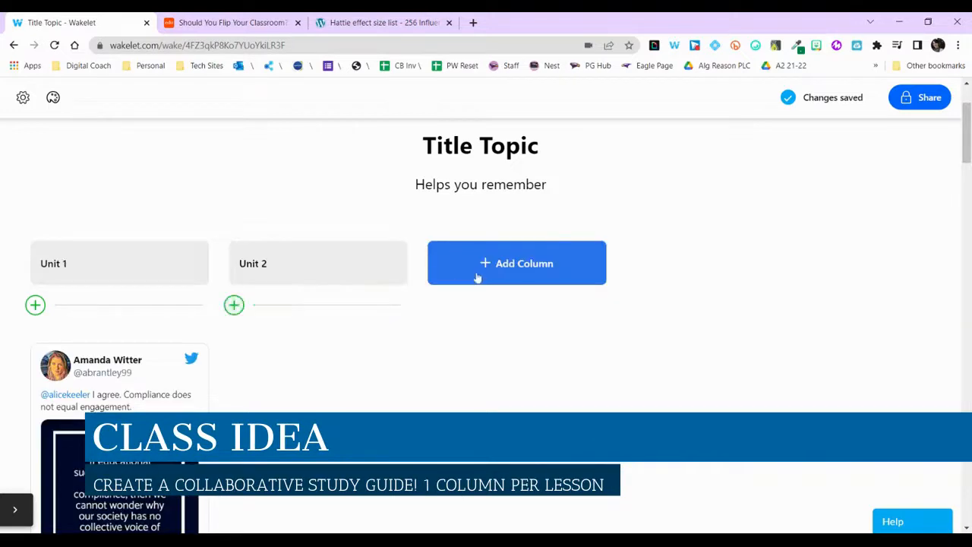
pyautogui.click(505, 268)
pyautogui.write('Unit 3')
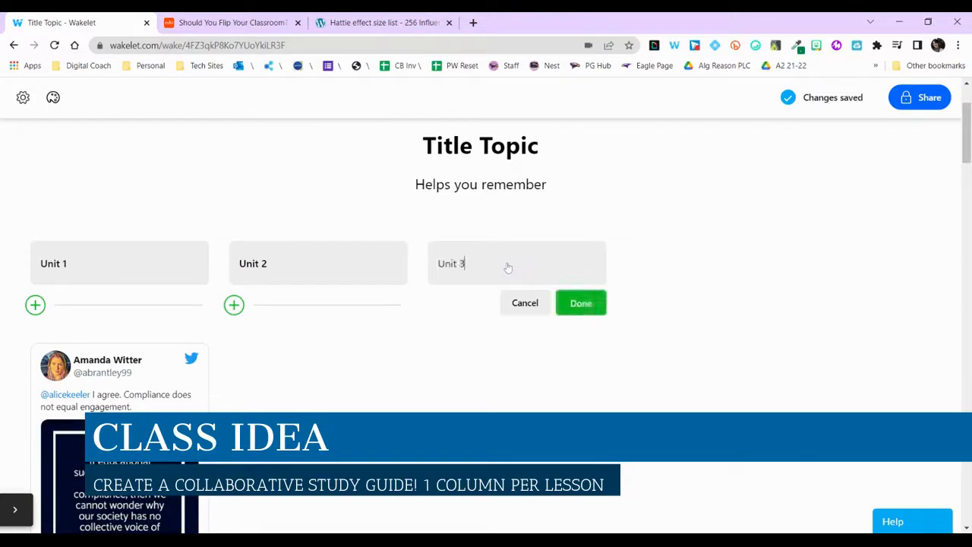
pyautogui.click(594, 306)
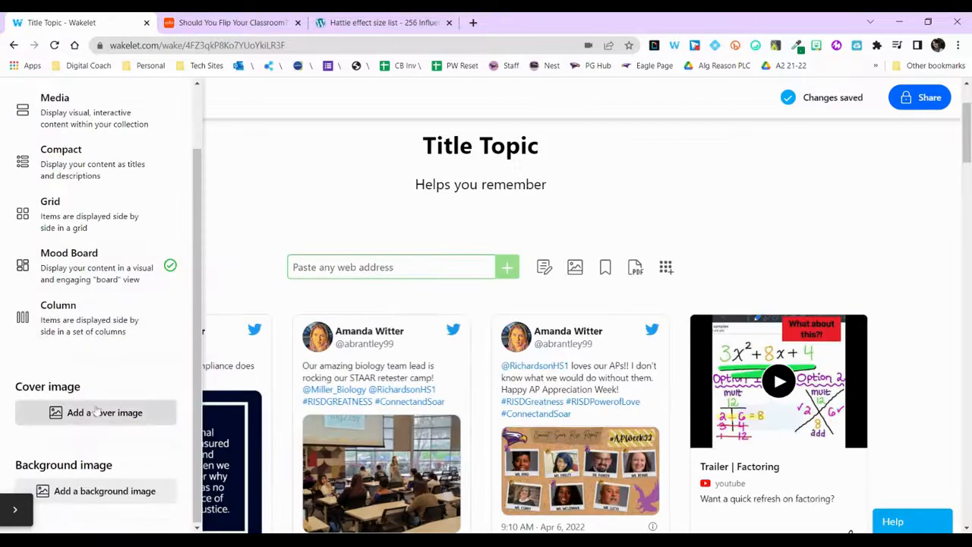
pyautogui.click(99, 414)
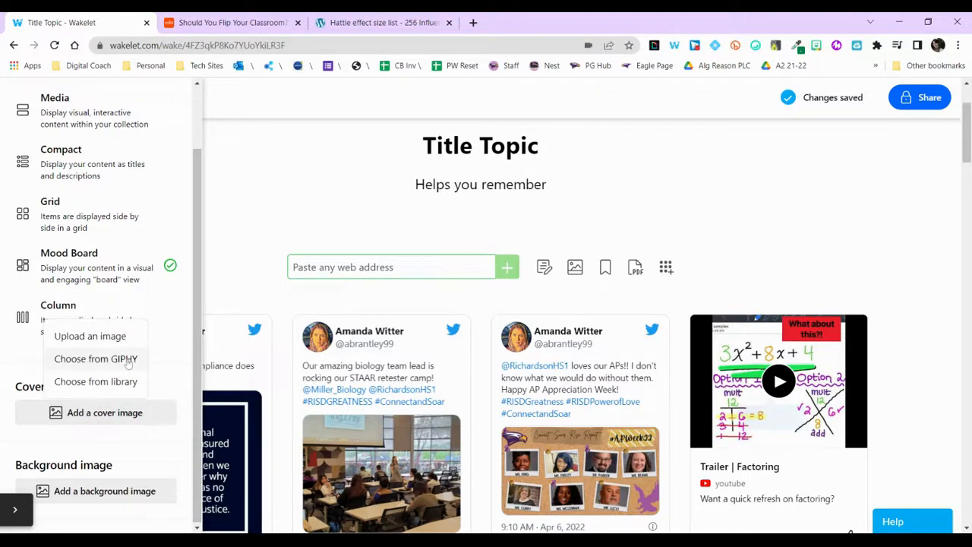
# Give the collection a GIPHY GIF cover image at half height
pyautogui.click(96, 359)
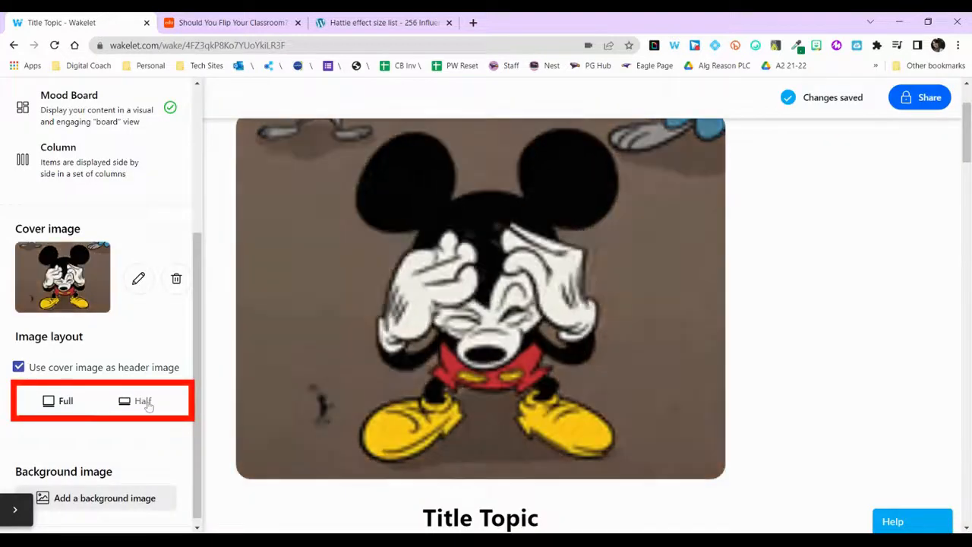
pyautogui.click(148, 404)
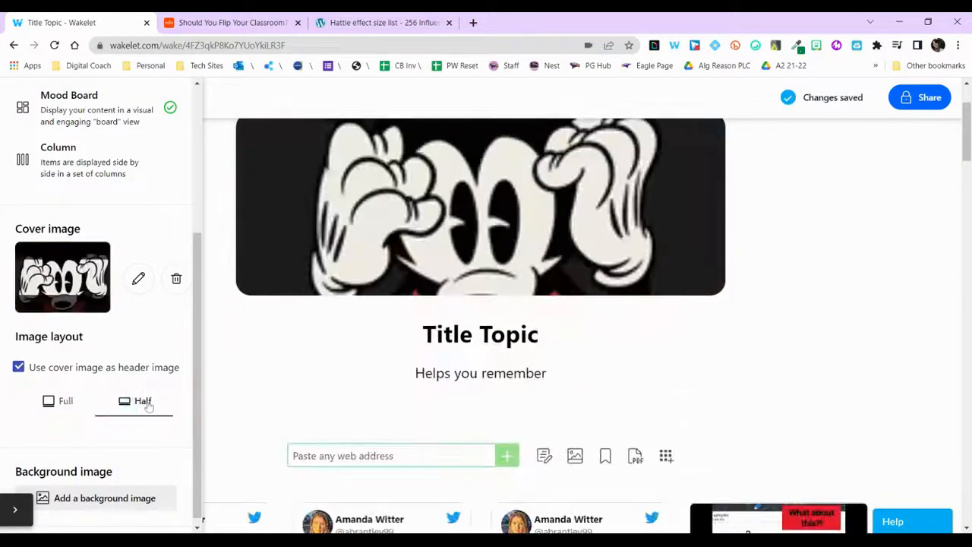
pyautogui.scroll(-1, 107, 456)
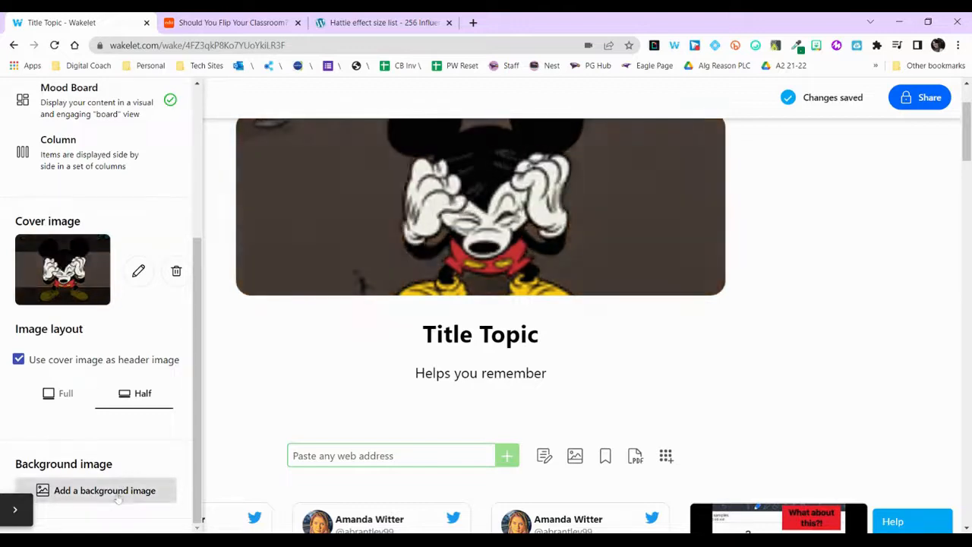
# Use the stacked-books photo from the image library as the collection background
pyautogui.click(114, 494)
pyautogui.click(96, 460)
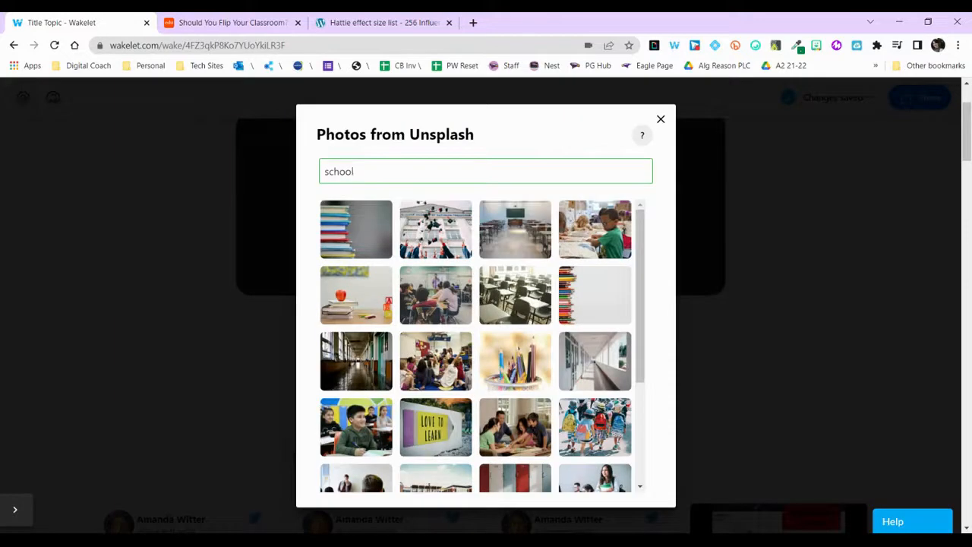
pyautogui.click(361, 225)
pyautogui.click(23, 132)
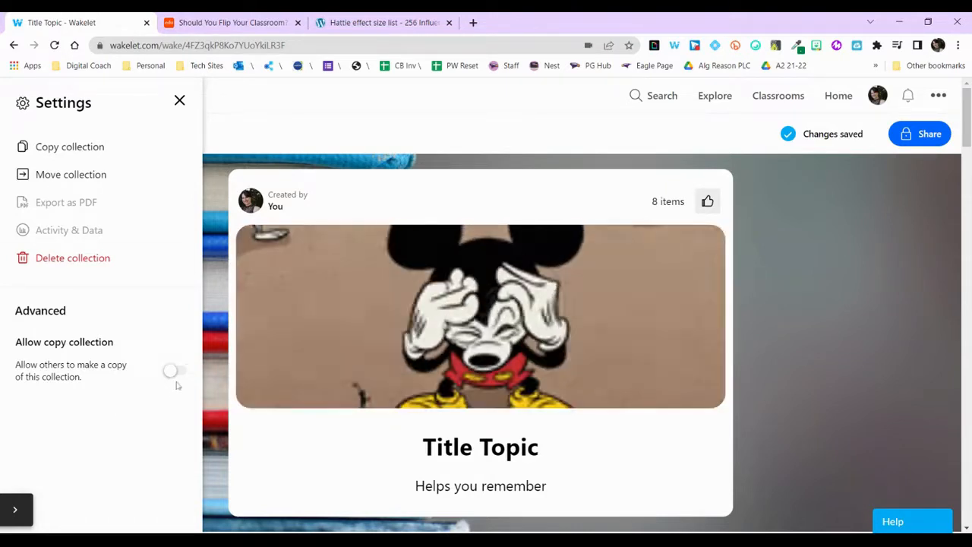
# Allow others to copy the collection, set its visibility to Unlisted, then close the Share window
pyautogui.click(172, 372)
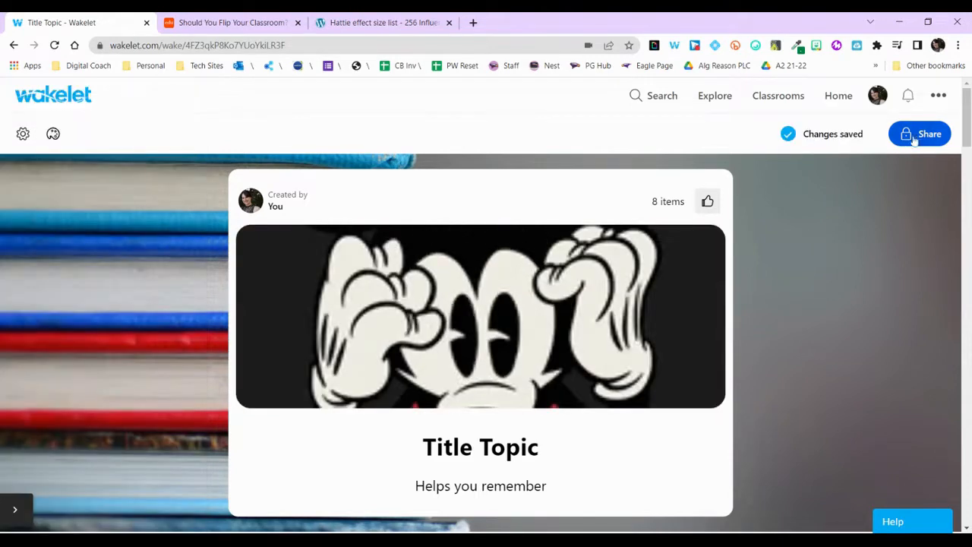
pyautogui.click(919, 136)
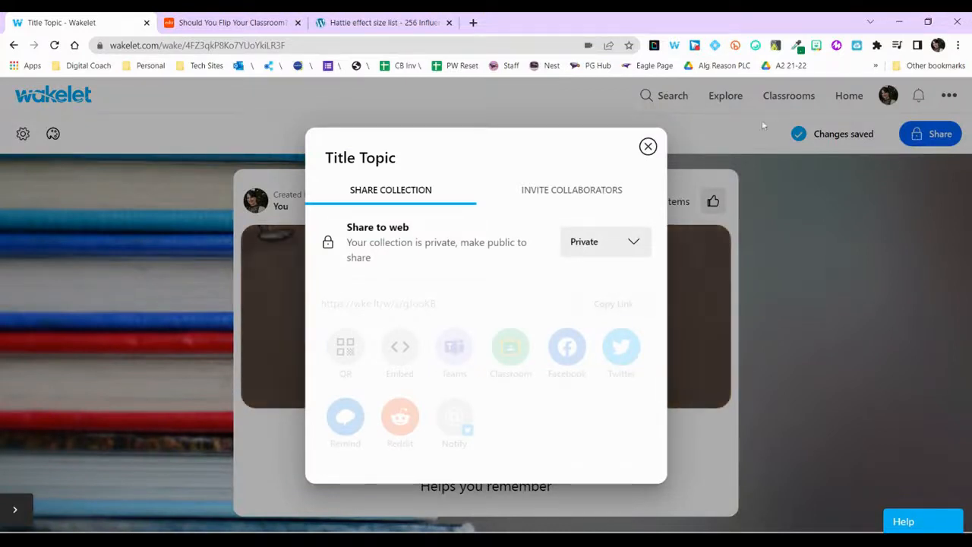
pyautogui.click(621, 243)
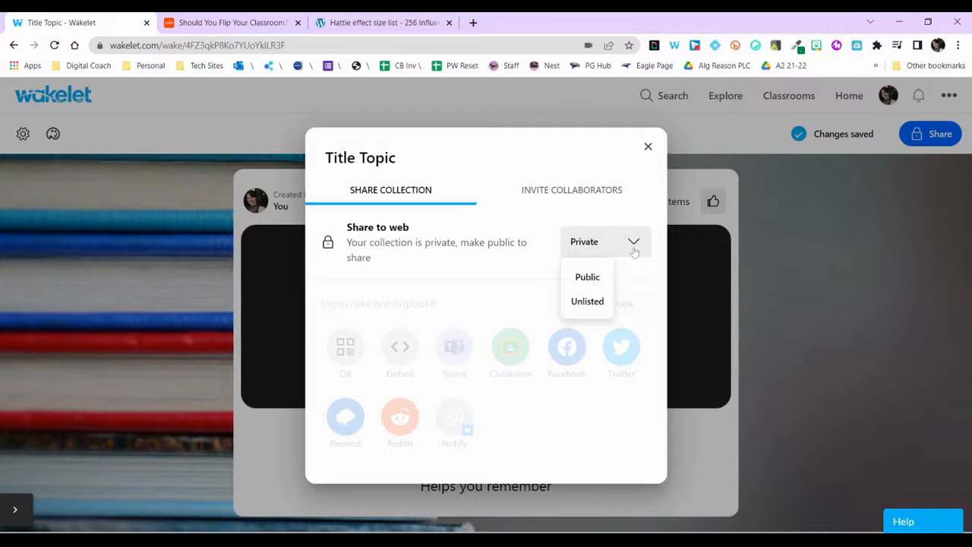
pyautogui.click(590, 302)
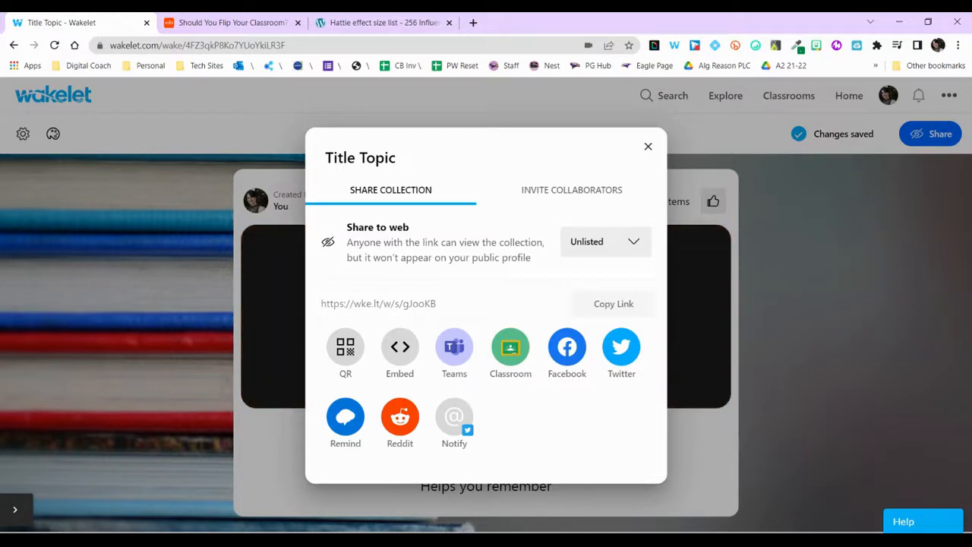
pyautogui.click(600, 199)
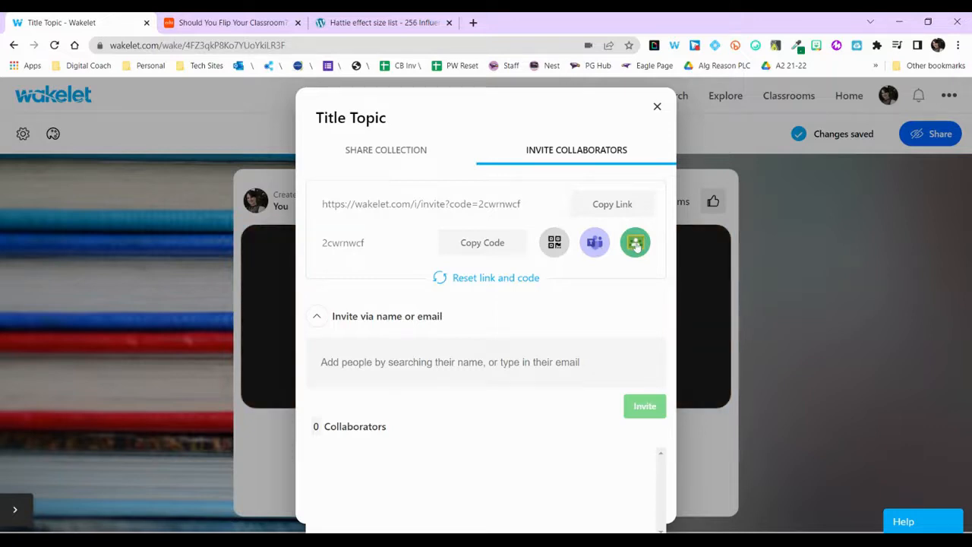
pyautogui.click(658, 107)
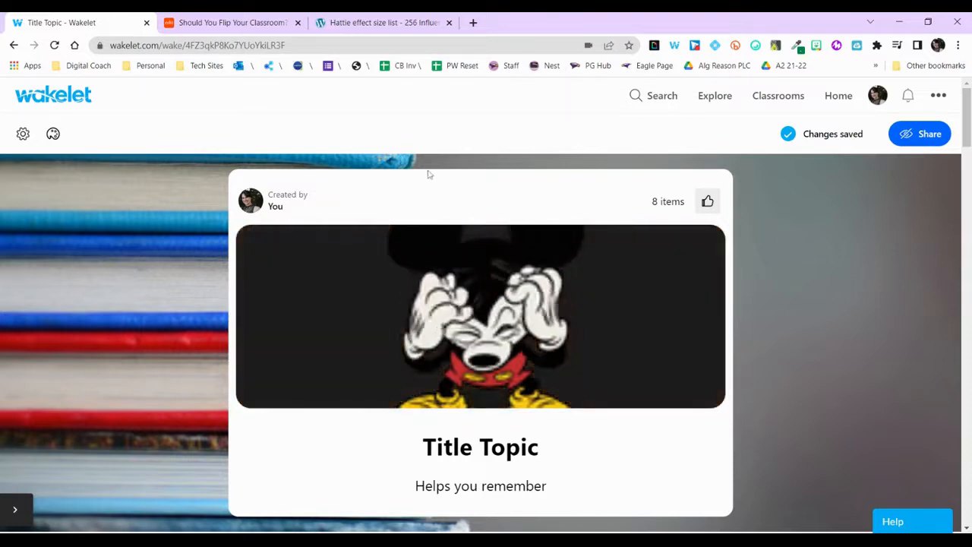
# Save the Hattie effect size list page to Wakelet Bookmarks with the browser extension
pyautogui.click(364, 19)
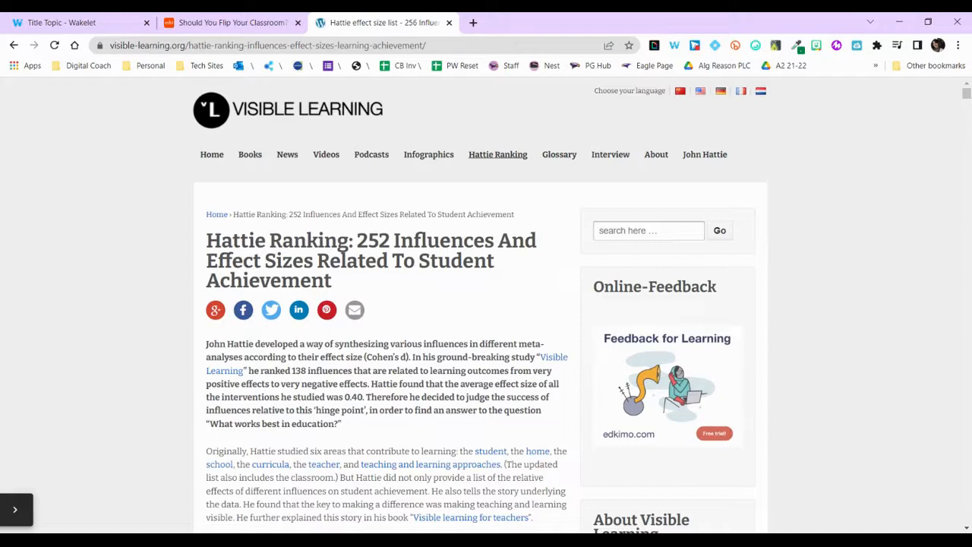
pyautogui.click(676, 47)
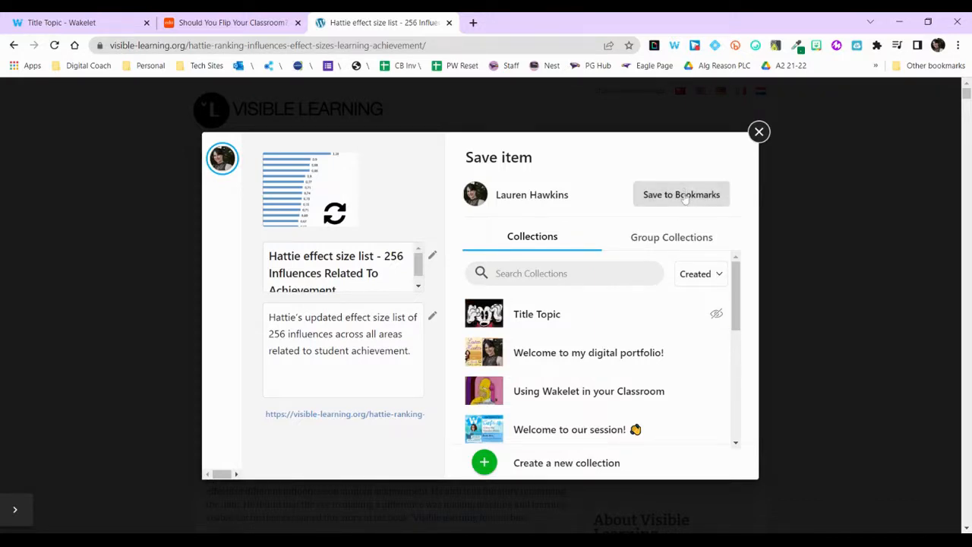
pyautogui.moveTo(612, 362)
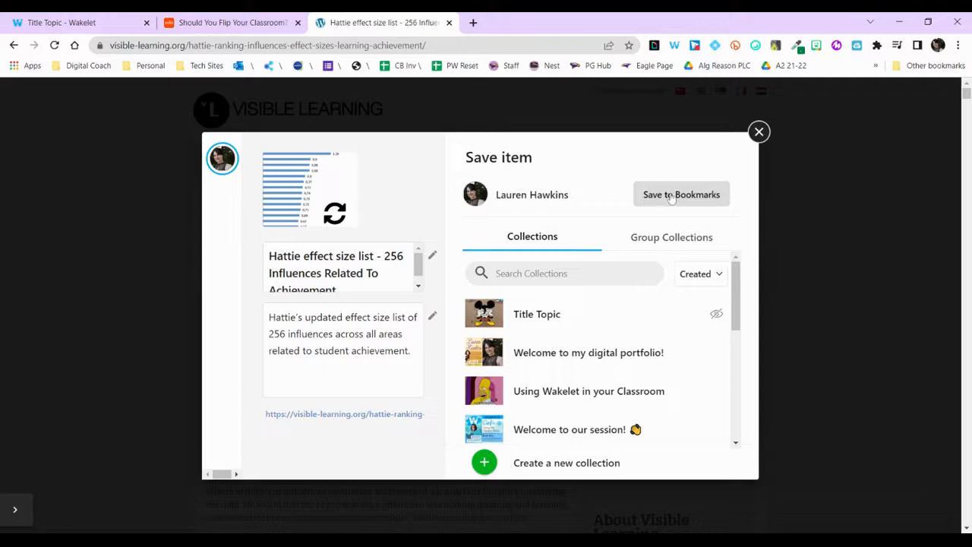
pyautogui.click(671, 196)
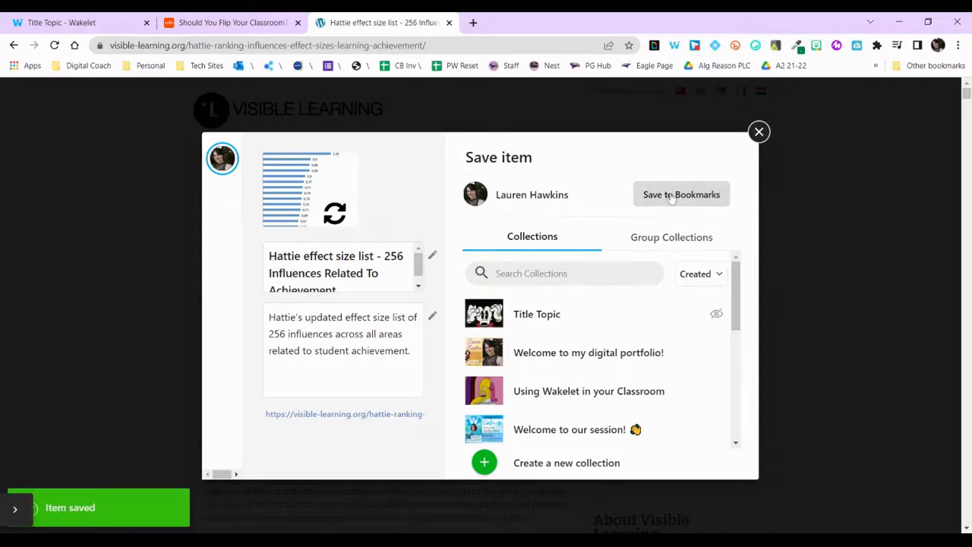
pyautogui.click(79, 22)
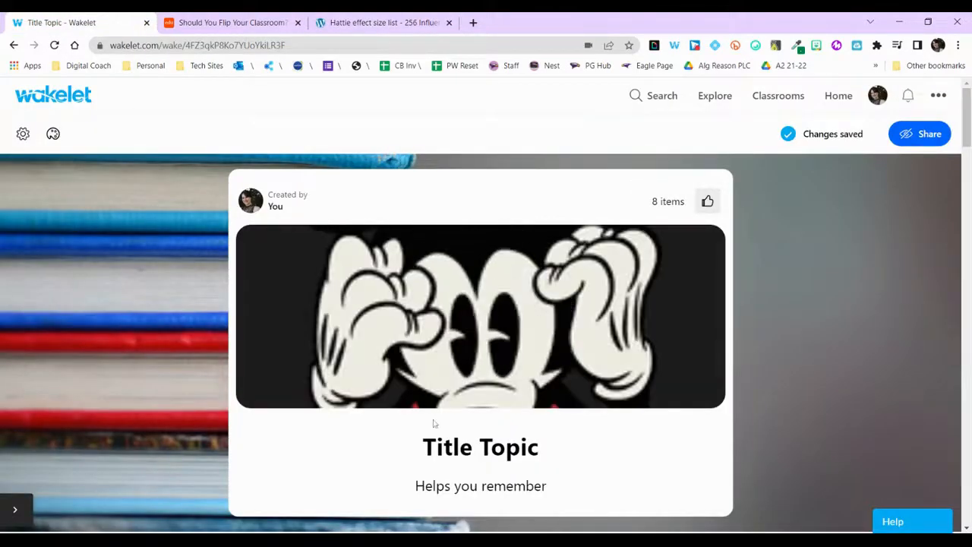
# Add the Hattie effect size list bookmark to the Title Topic collection
pyautogui.scroll(-2, 434, 423)
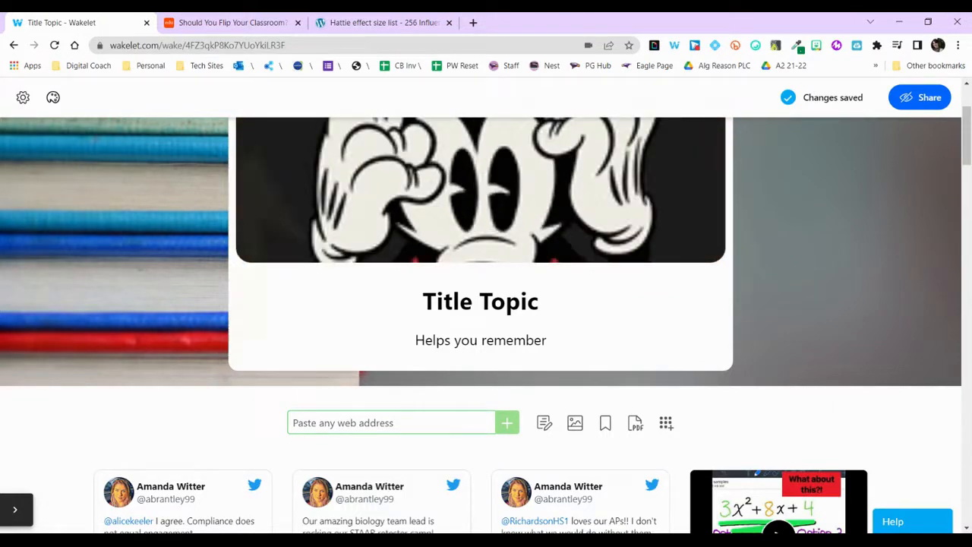
pyautogui.scroll(-3, 578, 342)
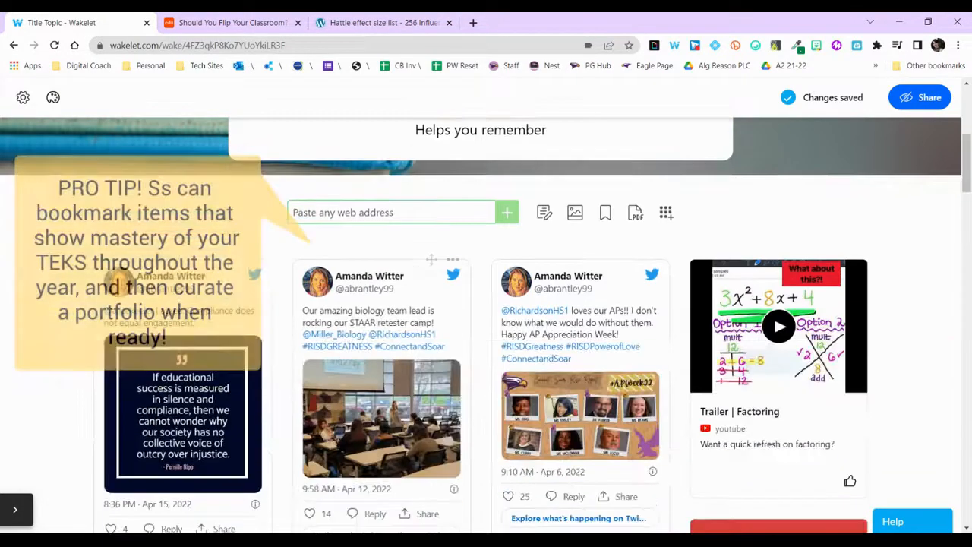
pyautogui.click(607, 214)
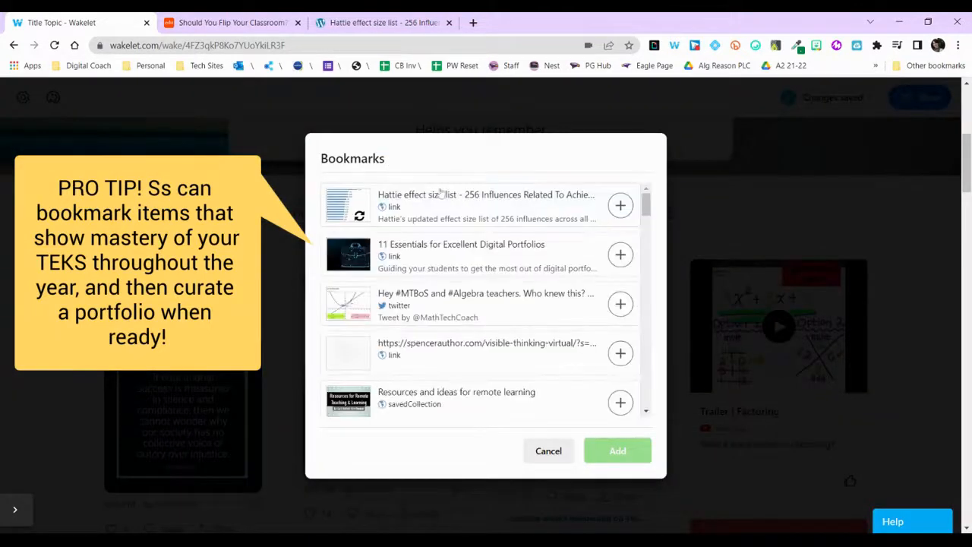
pyautogui.click(622, 207)
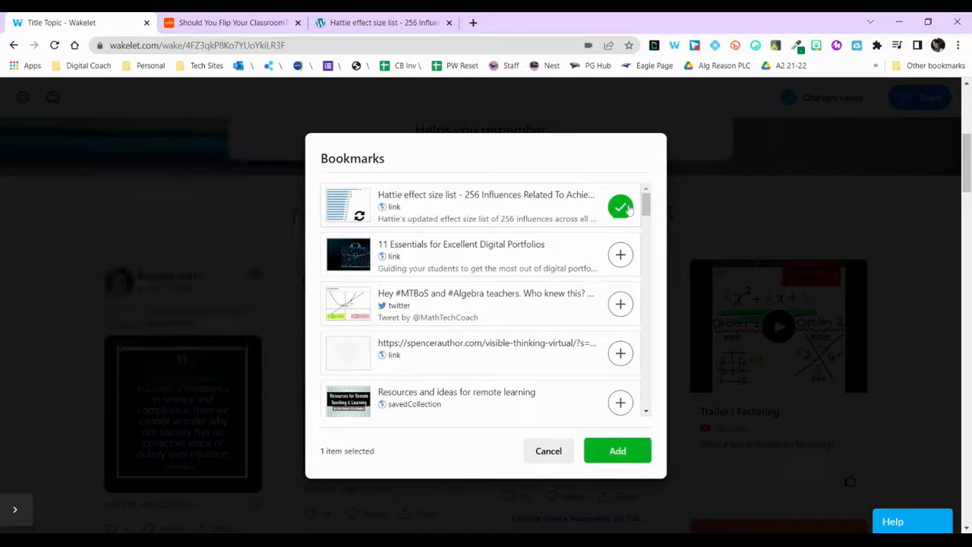
pyautogui.click(618, 452)
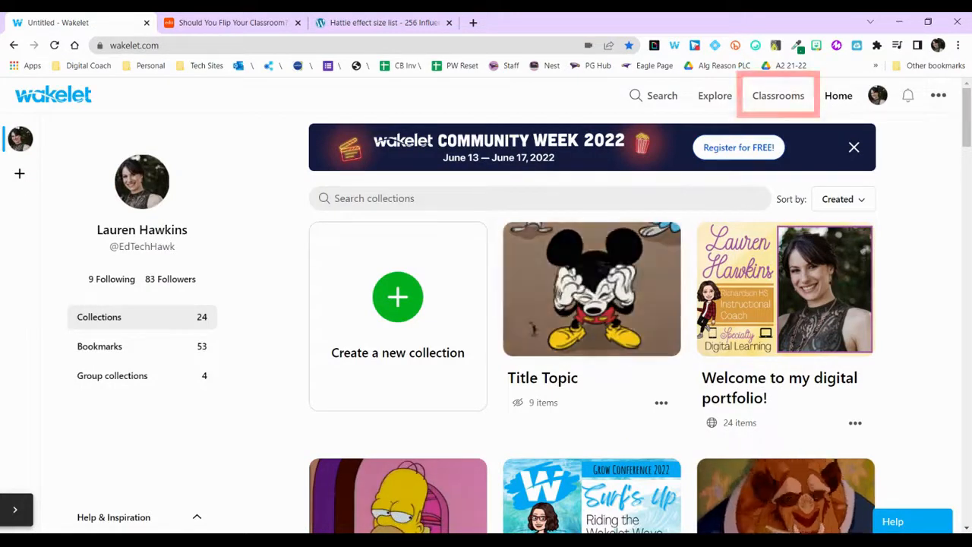
# Create a YouTube-enabled classroom linked to Google Classroom's PreAP Algebra 2 (3A) and open it
pyautogui.click(777, 97)
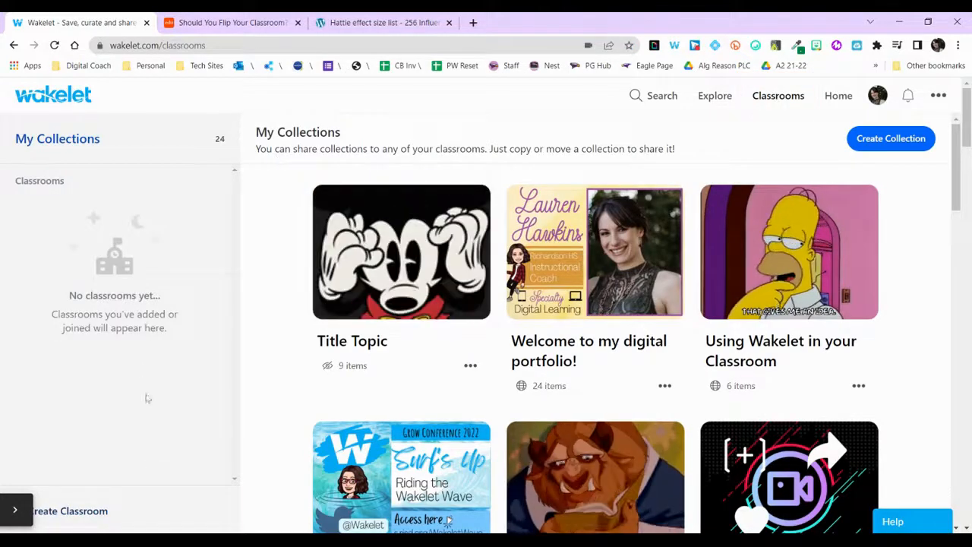
pyautogui.click(139, 509)
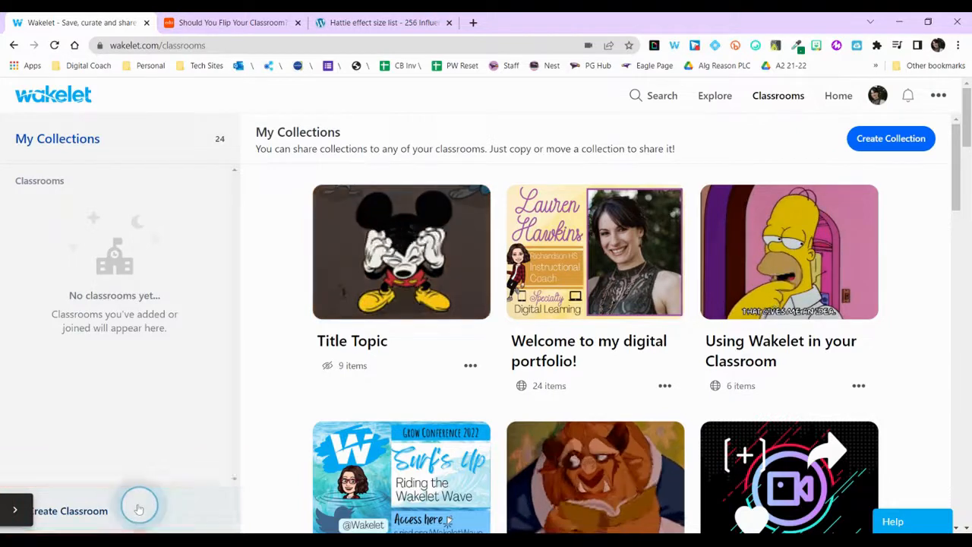
pyautogui.click(434, 219)
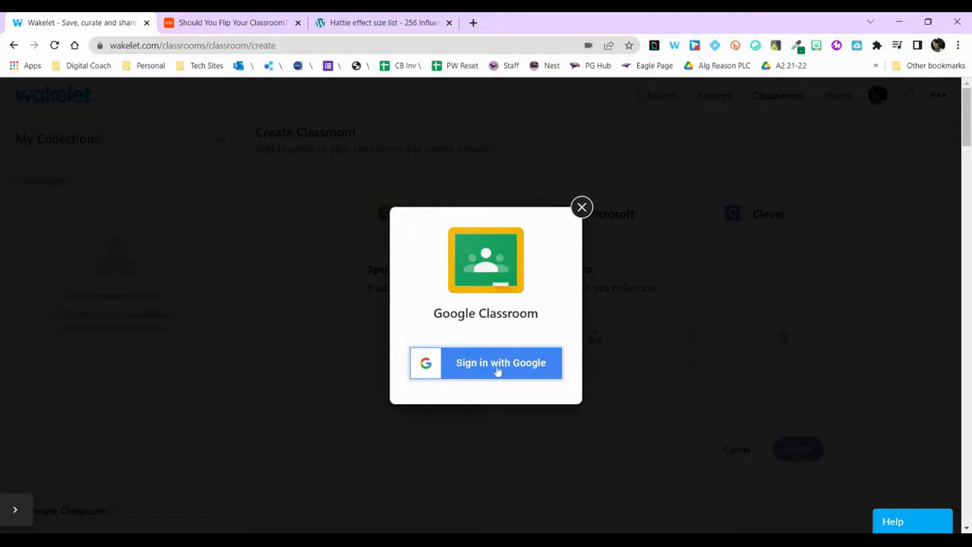
pyautogui.click(497, 370)
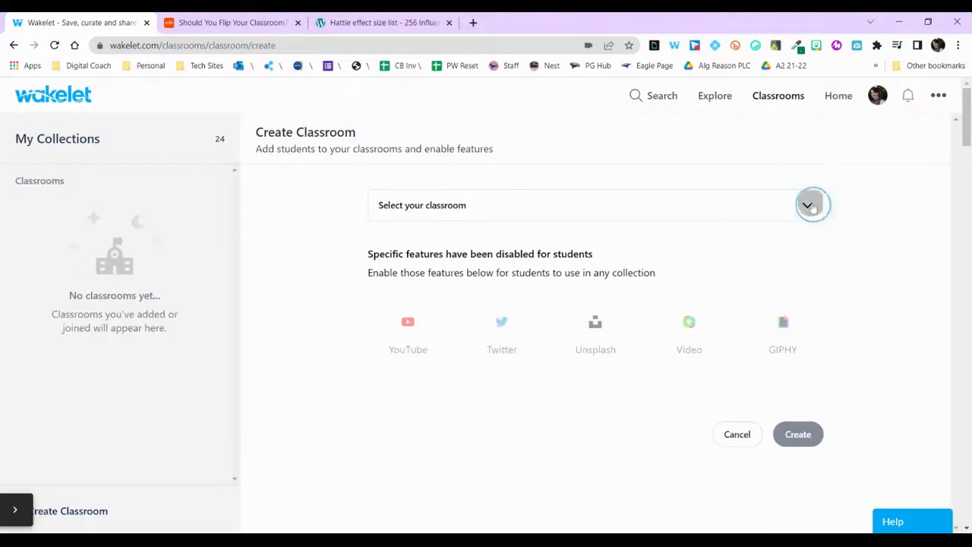
pyautogui.click(809, 206)
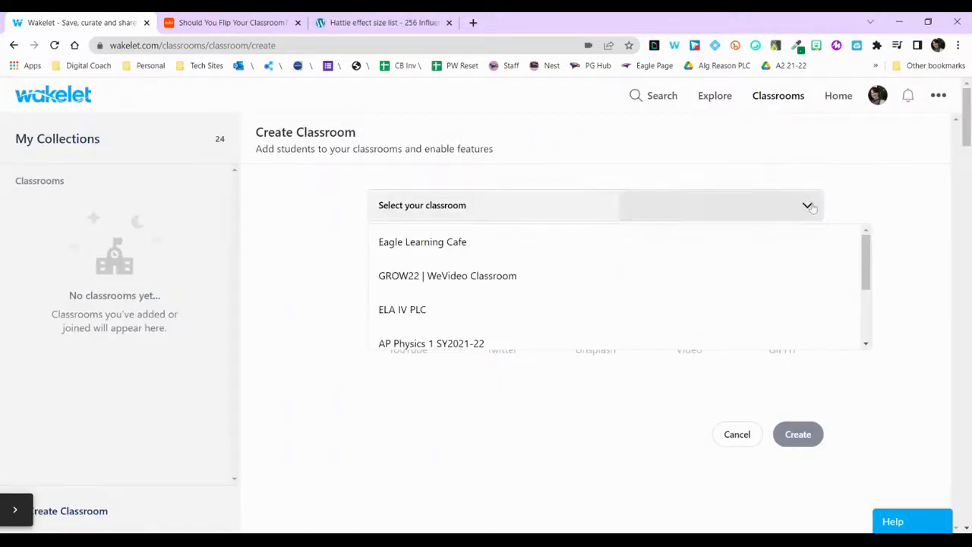
pyautogui.click(523, 288)
pyautogui.click(382, 334)
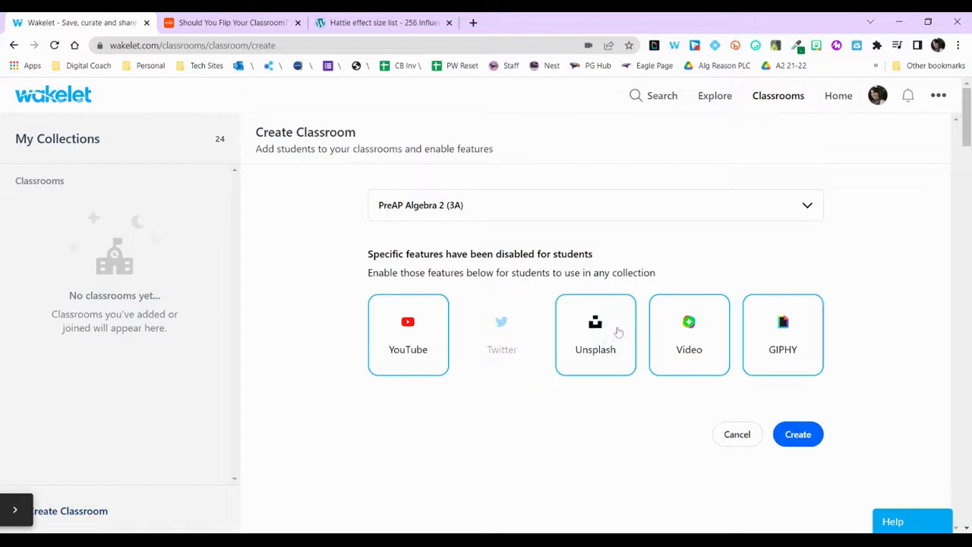
pyautogui.click(802, 437)
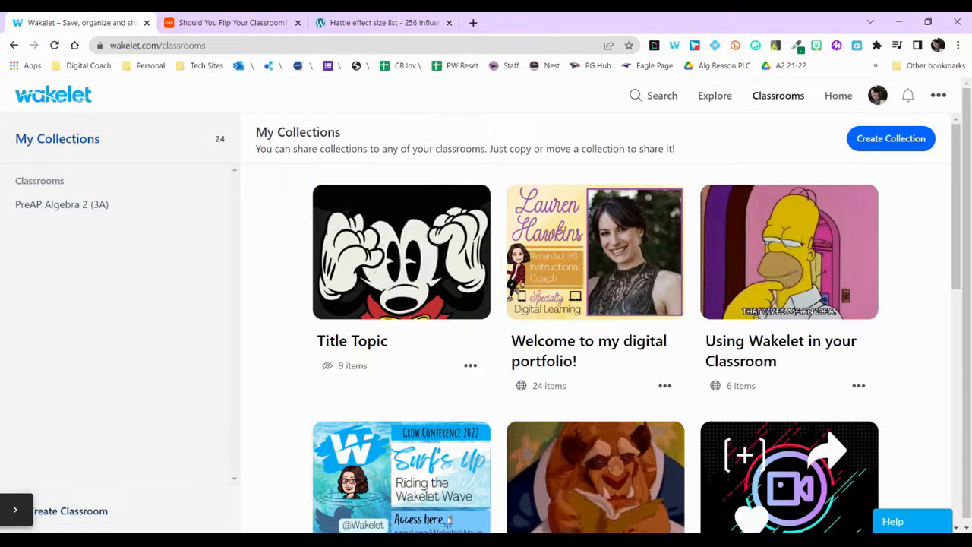
pyautogui.click(69, 205)
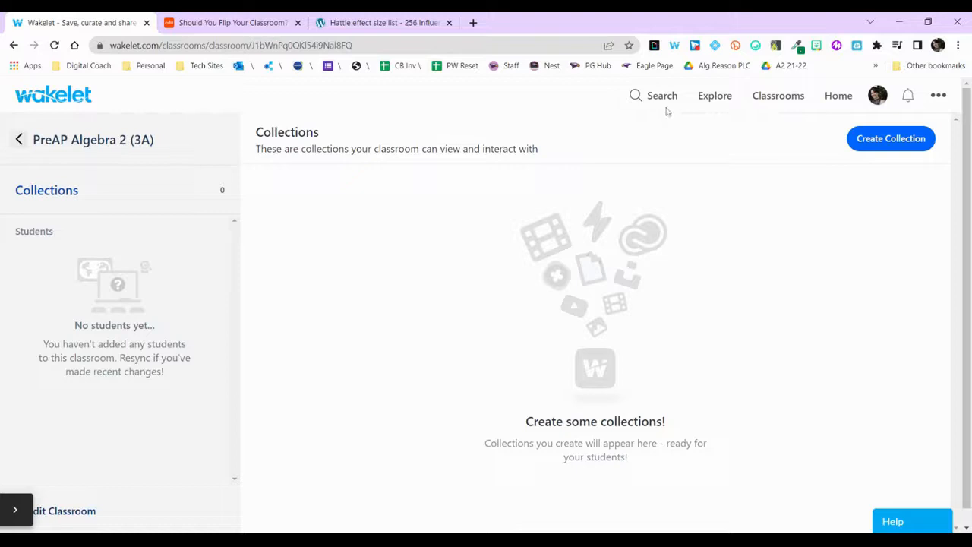
# Browse the Explore page's Popular on Wakelet collections, including Free Digital Tools for Teaching Mathematics
pyautogui.click(715, 105)
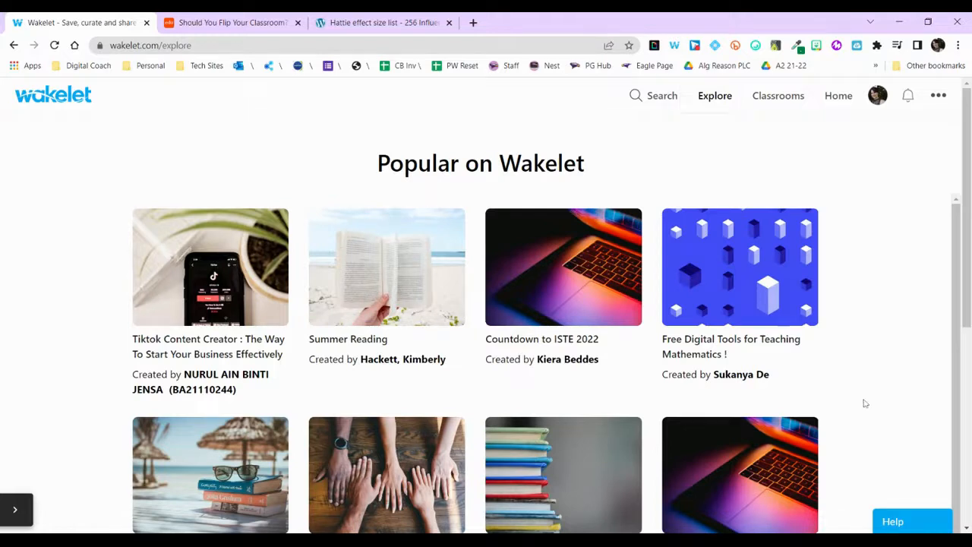
pyautogui.scroll(-5, 865, 403)
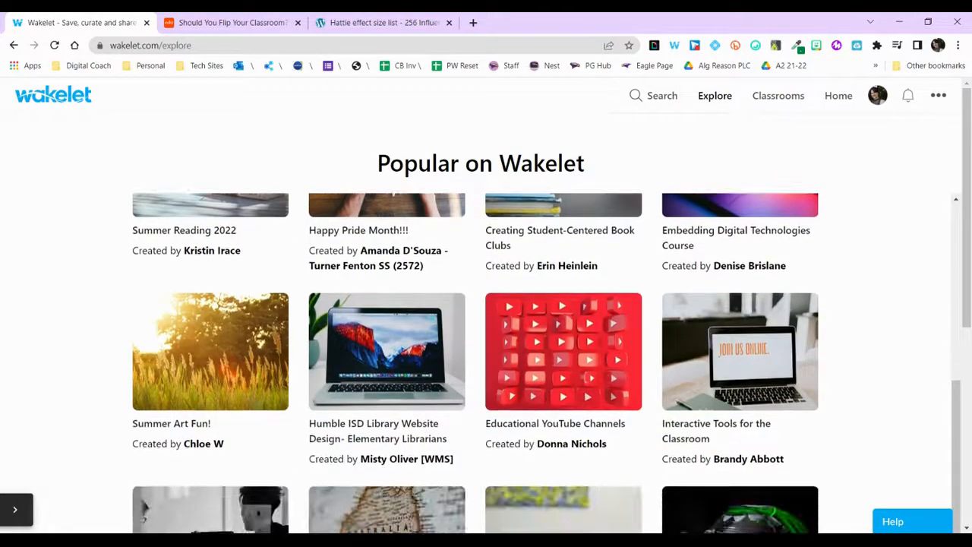
pyautogui.scroll(-3, 486, 363)
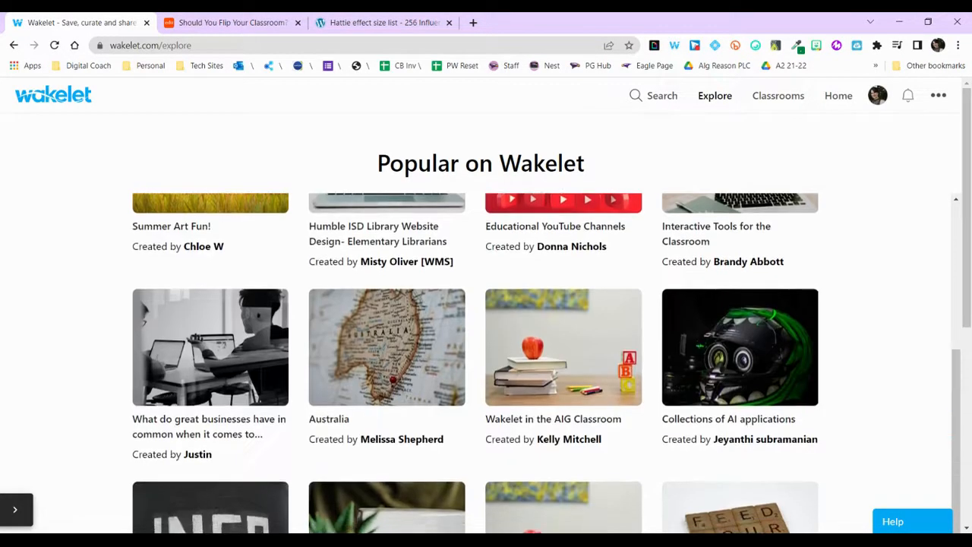
pyautogui.scroll(-2, 486, 362)
pyautogui.scroll(10, 486, 363)
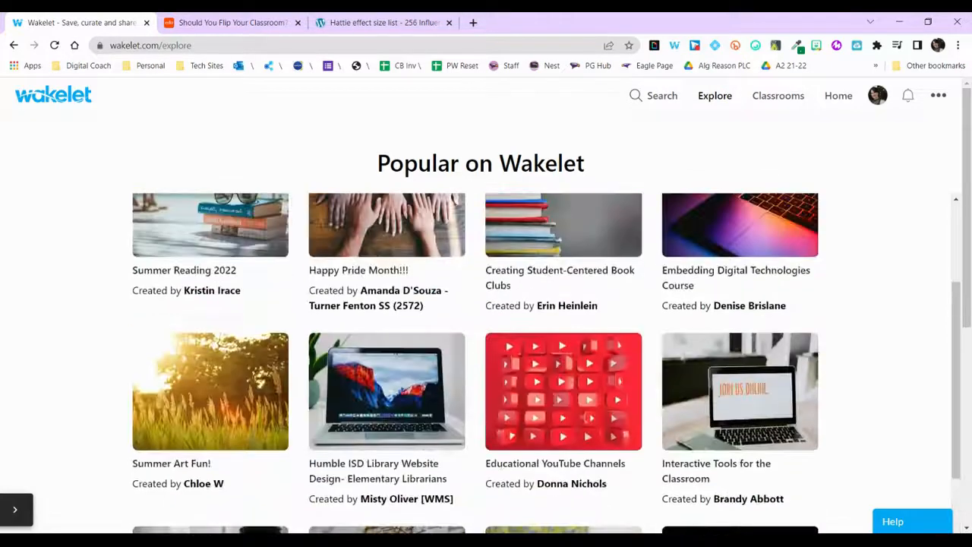